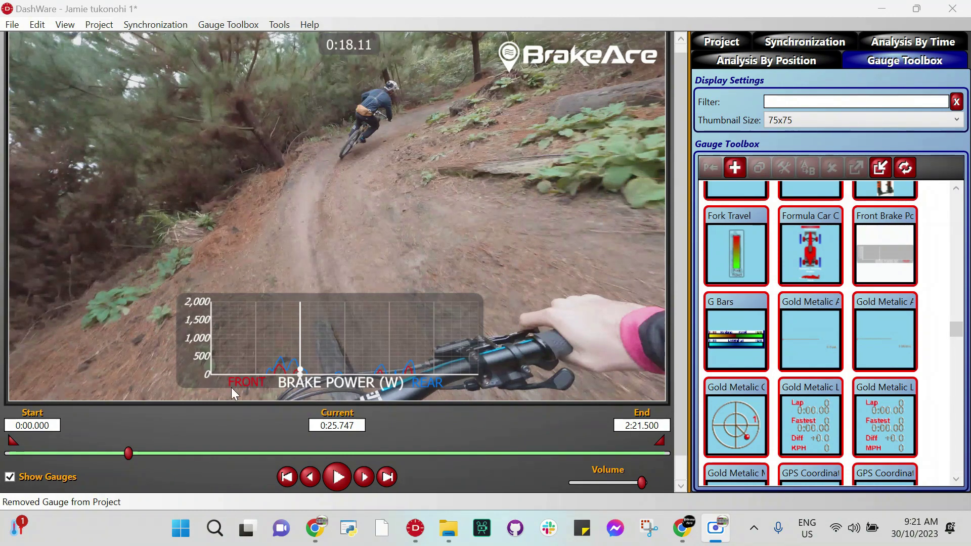
# Play the trail video with its brake-power chart overlay and pause it at 0:29.960
pyautogui.click(338, 483)
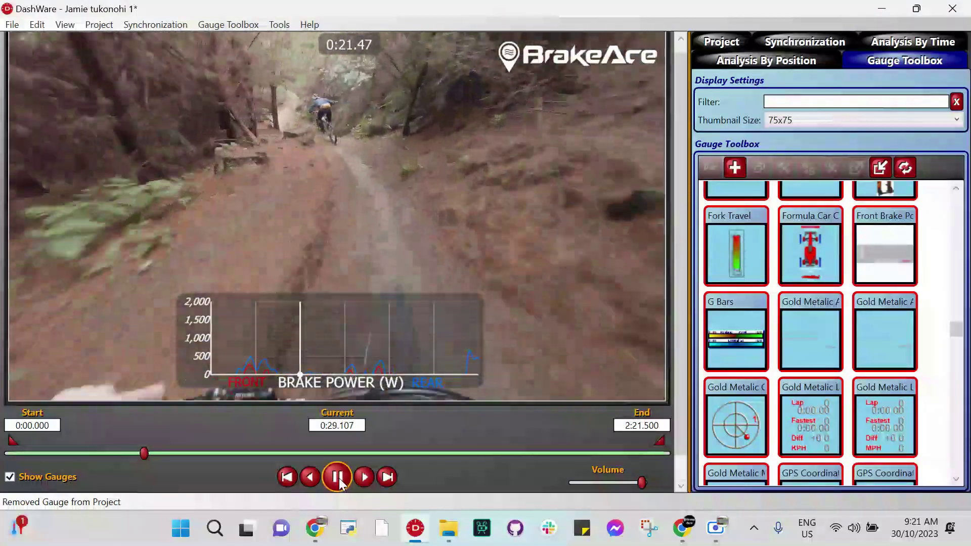
pyautogui.click(338, 479)
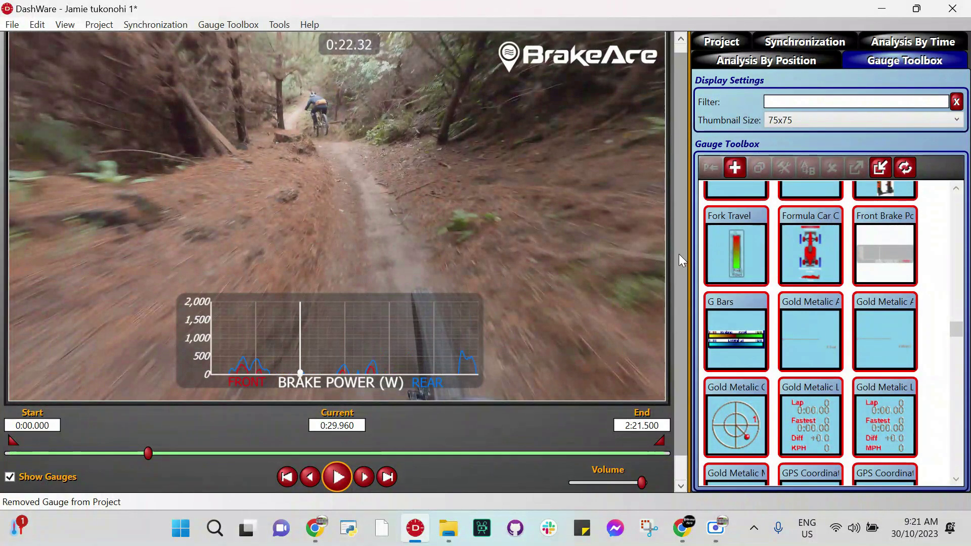
pyautogui.scroll(2, 956, 329)
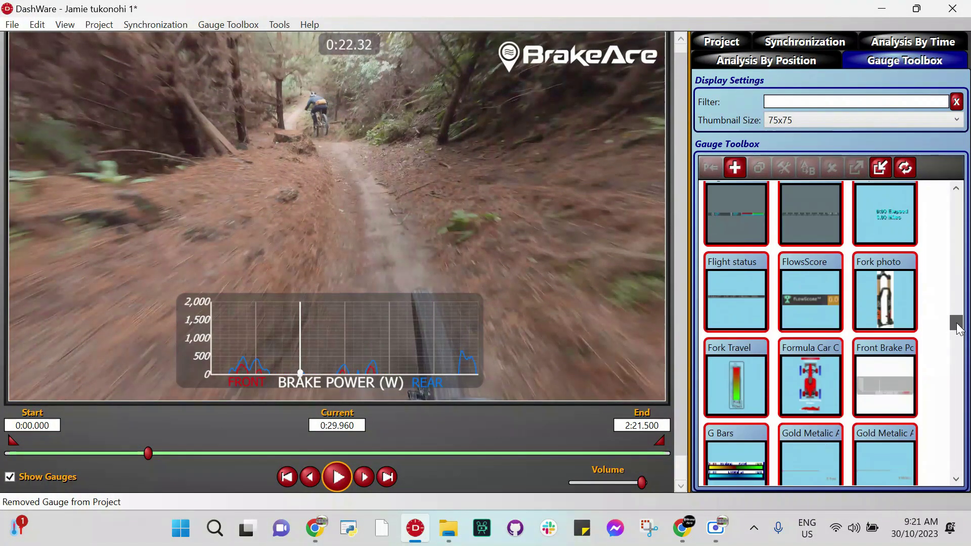
pyautogui.scroll(-2, 956, 328)
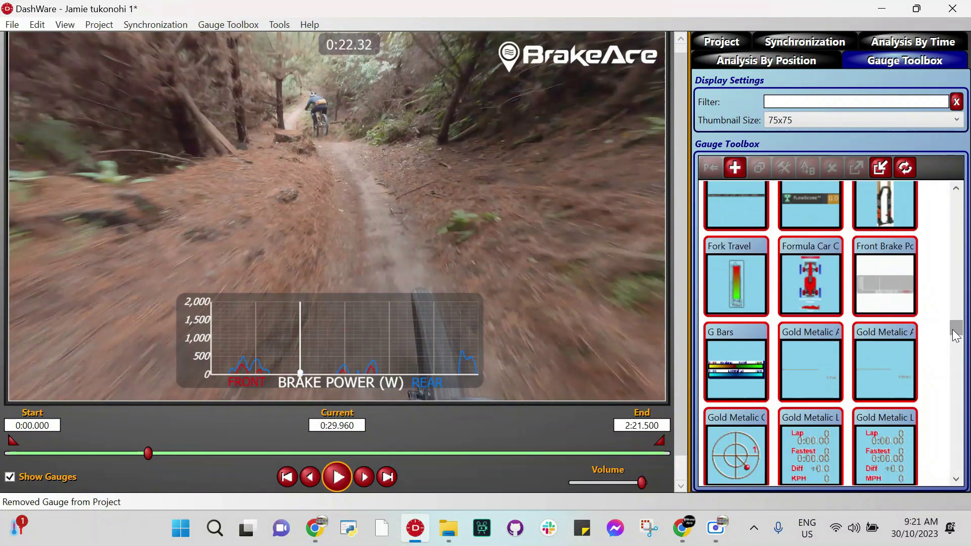
pyautogui.moveTo(956, 334); pyautogui.dragTo(956, 202)
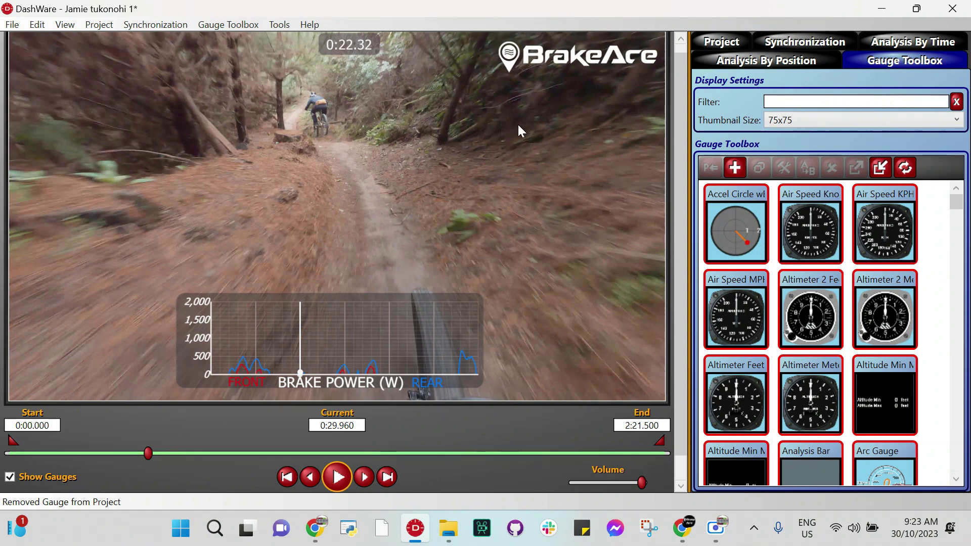
# Start a new project from the Project tab, saving changes to the current project
pyautogui.click(723, 42)
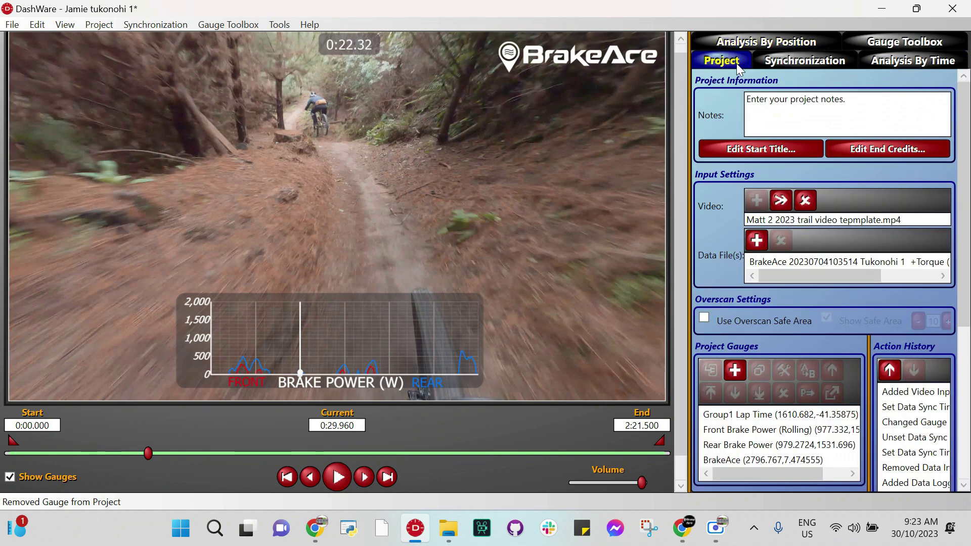
pyautogui.click(14, 26)
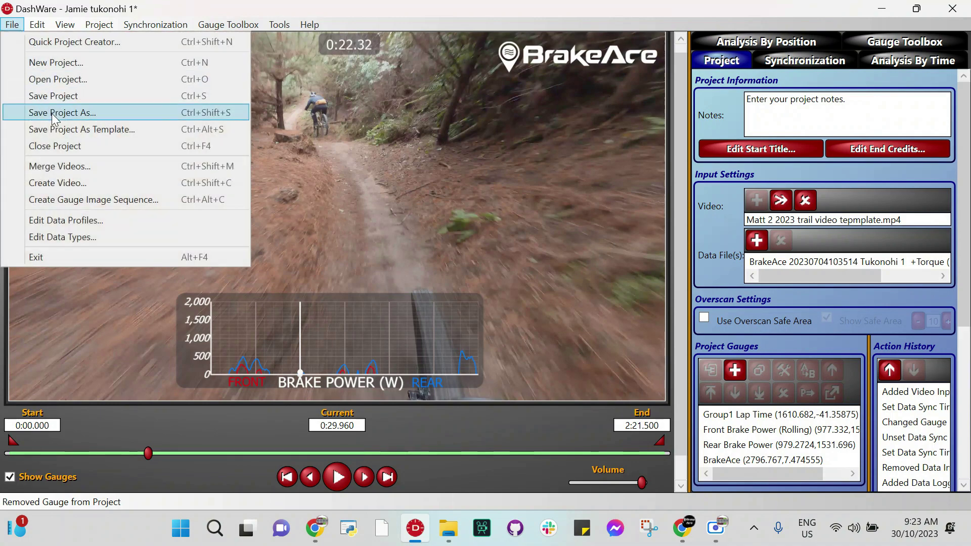
pyautogui.click(71, 63)
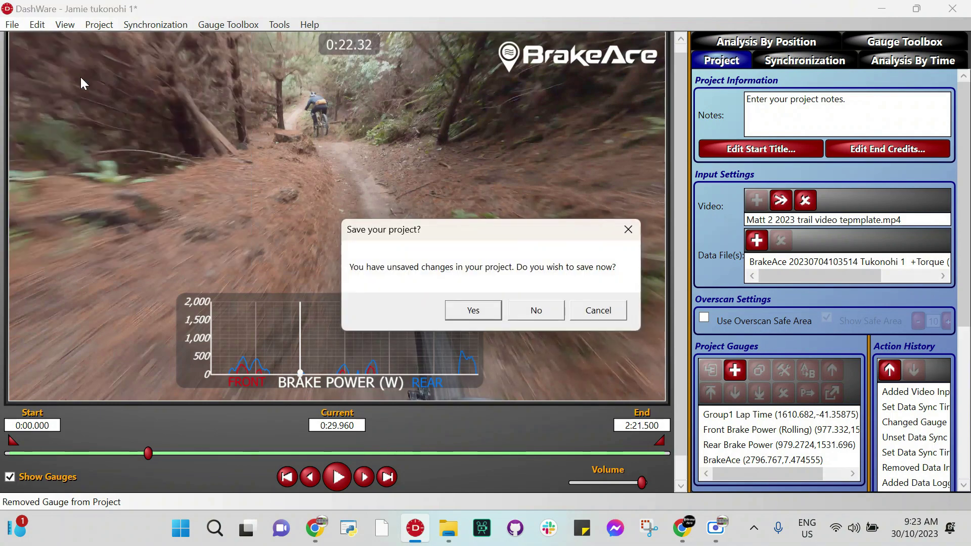
pyautogui.click(473, 310)
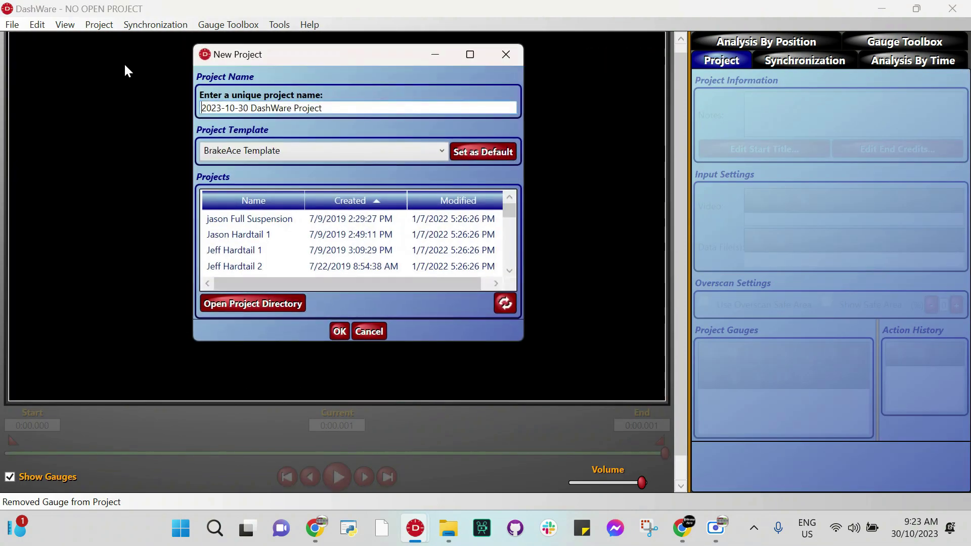
# Create a BrakeAce Template project named with the tester's name plus 'Tukonohi Test'
pyautogui.scroll(-10, 484, 243)
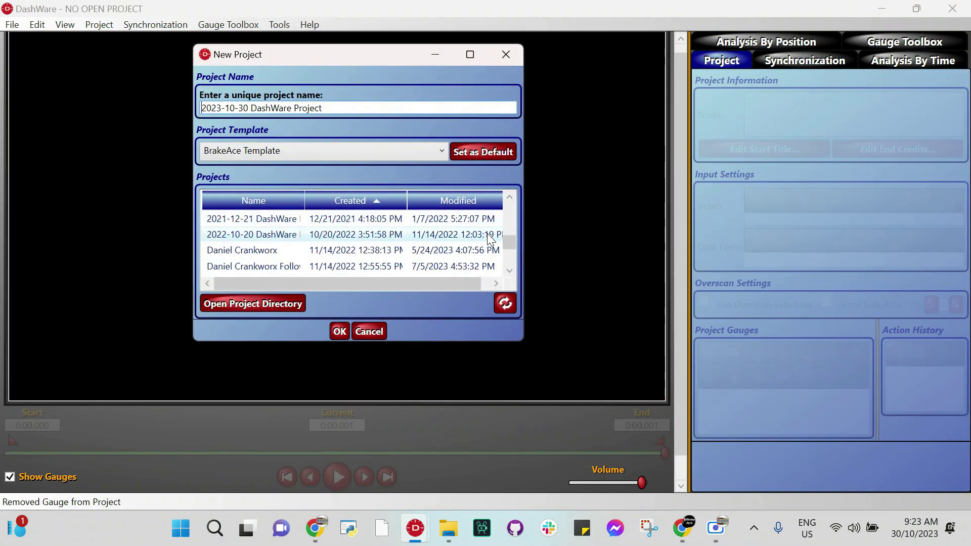
pyautogui.scroll(3, 484, 242)
pyautogui.scroll(-3, 480, 245)
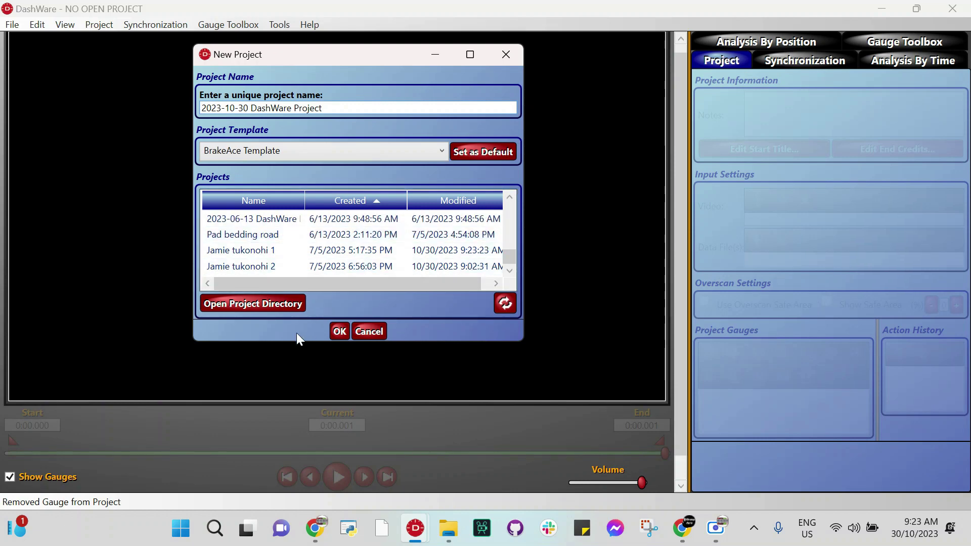
pyautogui.doubleClick(307, 110)
pyautogui.click(325, 113)
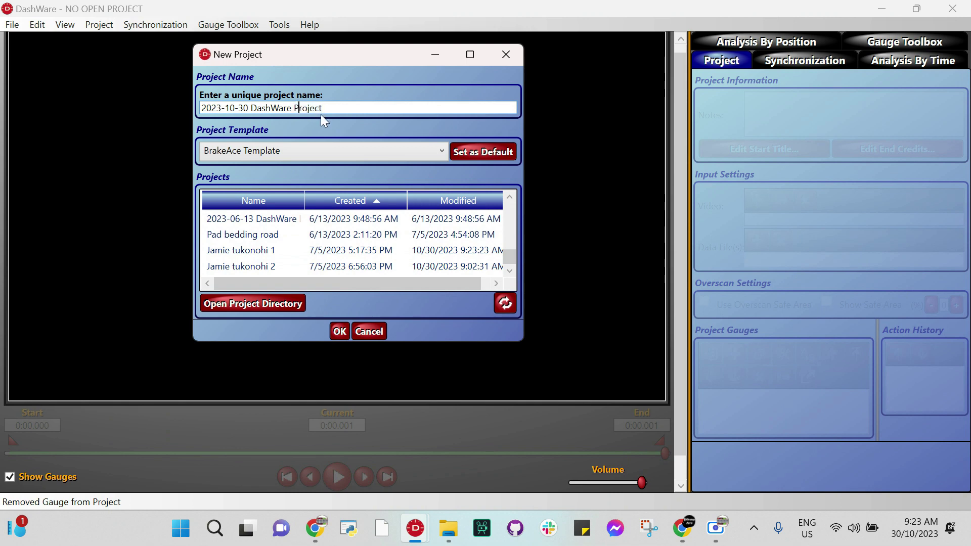
pyautogui.moveTo(334, 107); pyautogui.dragTo(181, 131)
pyautogui.write('Ma')
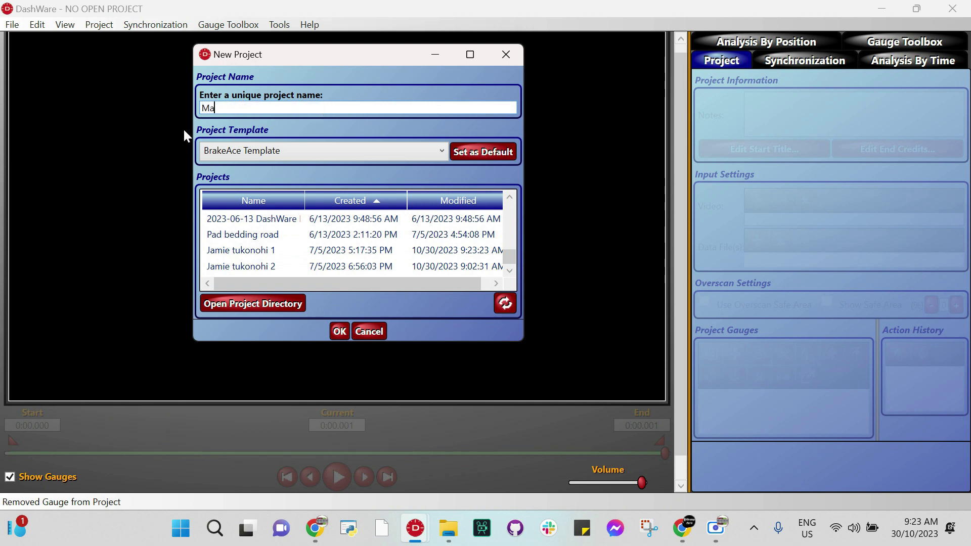
pyautogui.write('tt Tukonohi Test')
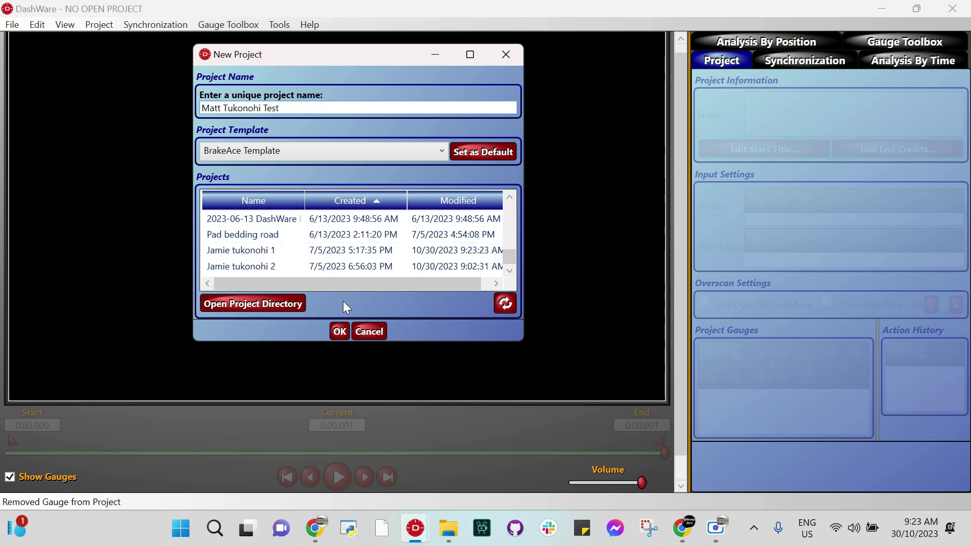
pyautogui.click(339, 331)
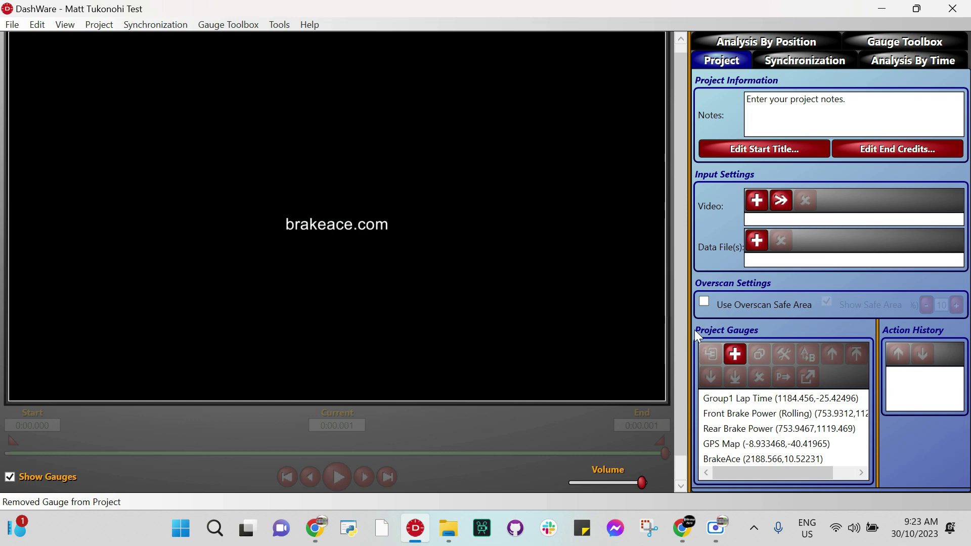
# With the trail video added, switch to the BrakeAce Tukonohi 1 ride page in Chrome
pyautogui.scroll(1, 684, 308)
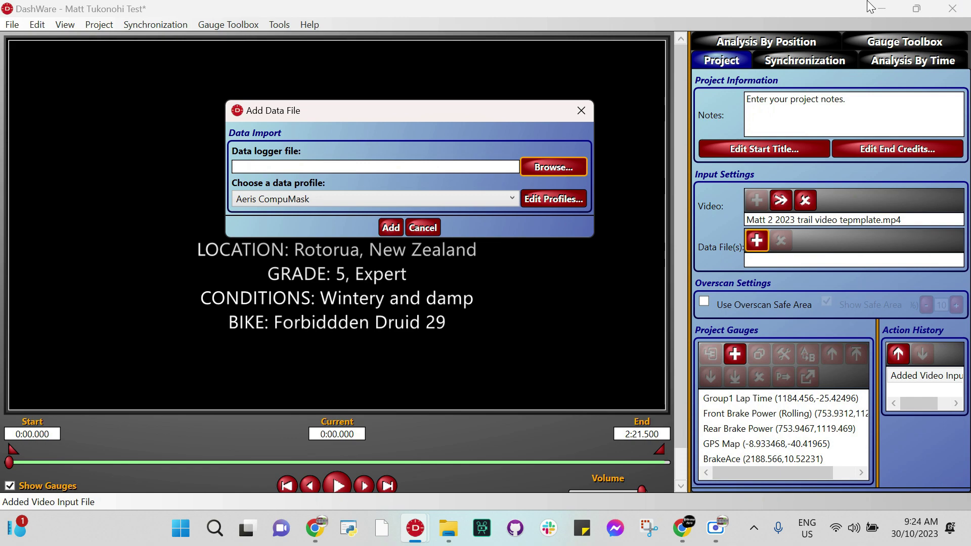
pyautogui.hotkey('alt', 'Tab')
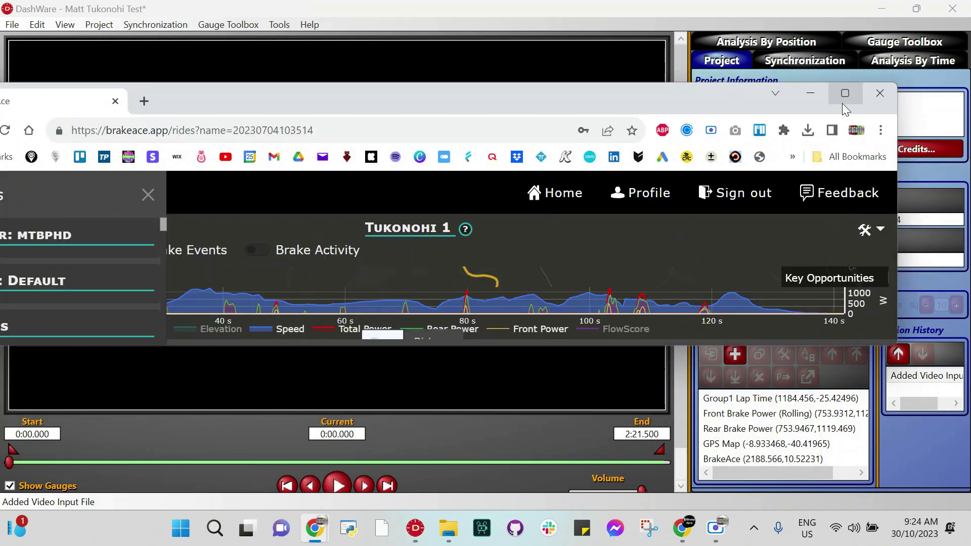
# Show brake events on the Tukonohi 1 ride and export its data as a 74.0 KB CSV
pyautogui.click(842, 101)
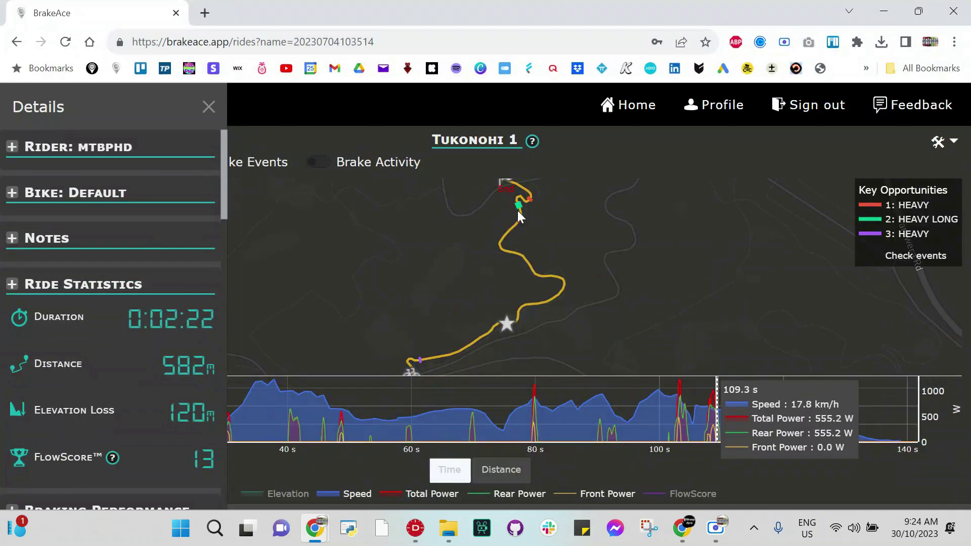
pyautogui.scroll(1, 551, 236)
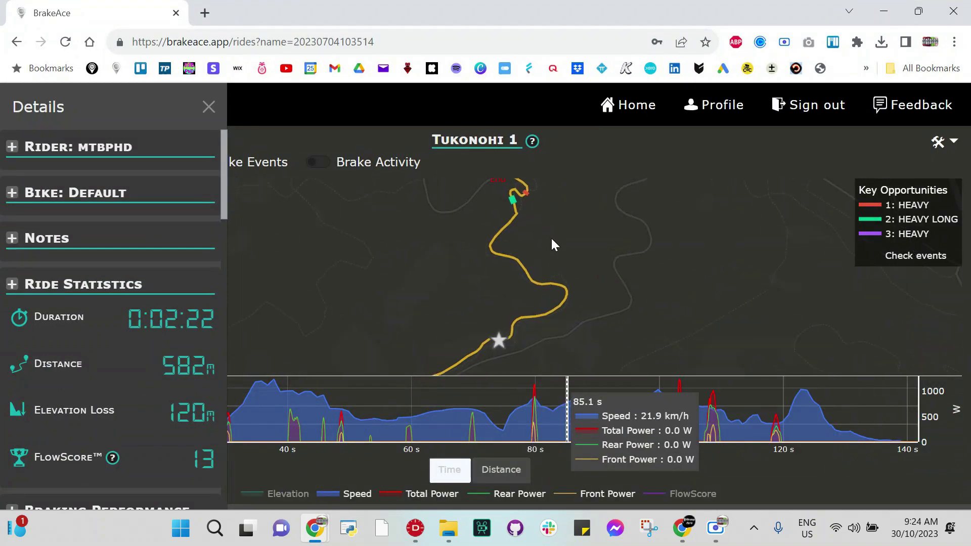
pyautogui.click(208, 106)
pyautogui.click(191, 162)
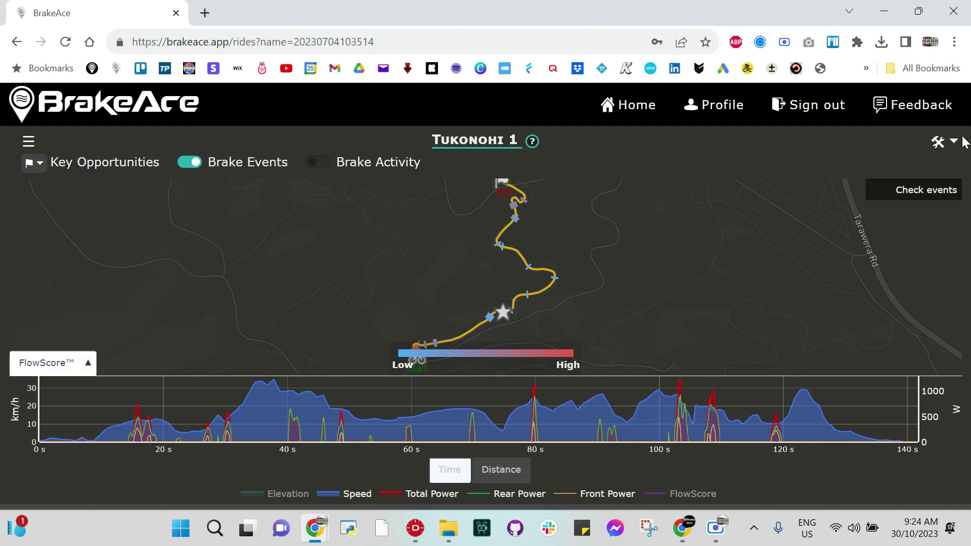
pyautogui.click(941, 143)
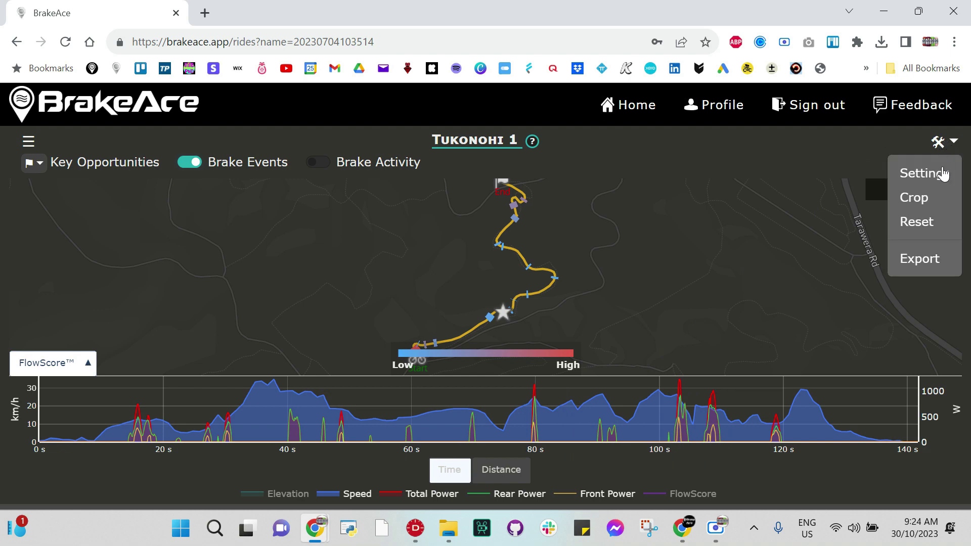
pyautogui.click(919, 260)
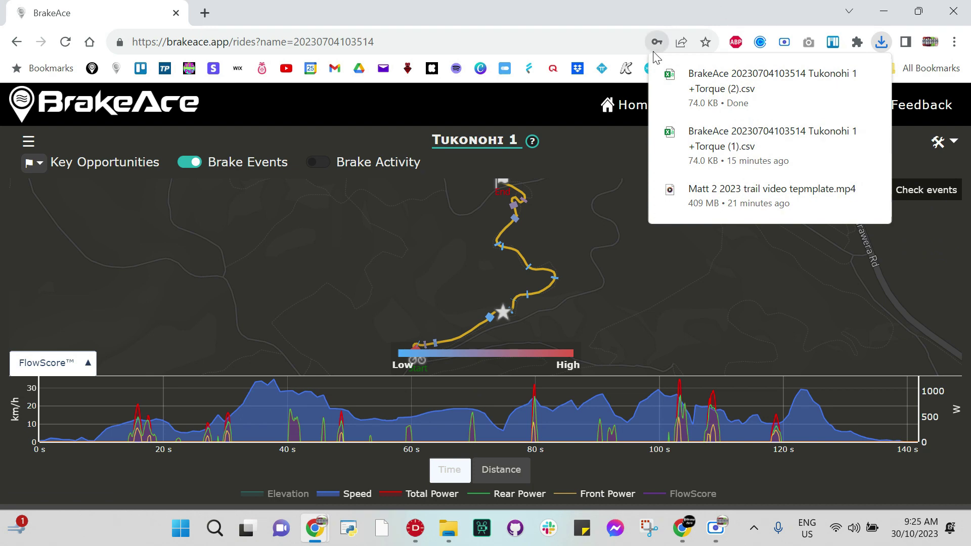
# Back in DashWare, choose the BrakeAce 2023 data profile and open it in the profile editor
pyautogui.click(885, 15)
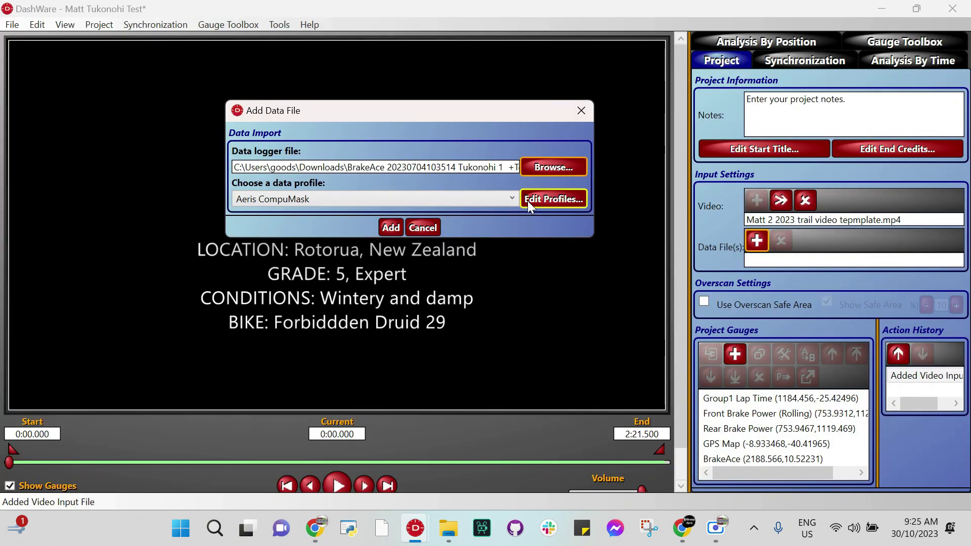
pyautogui.click(511, 199)
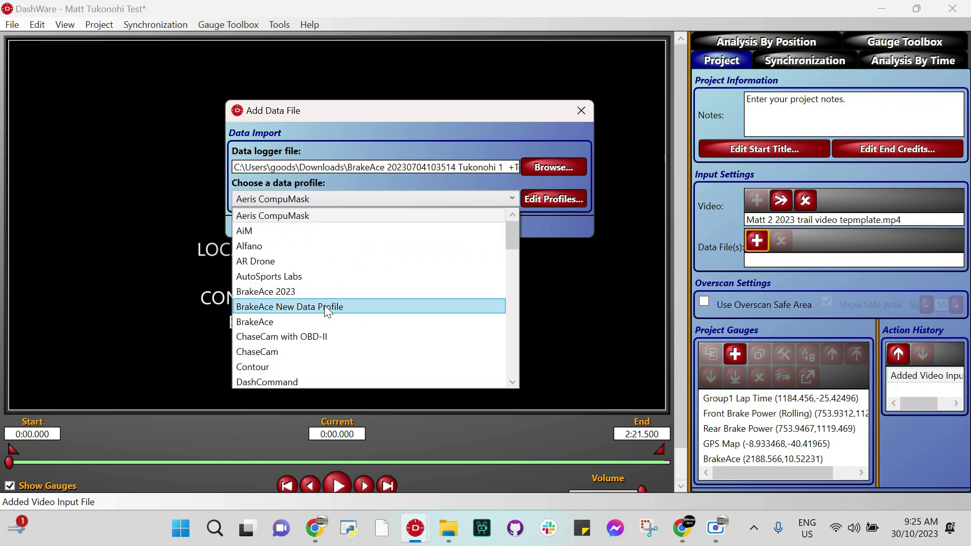
pyautogui.click(273, 293)
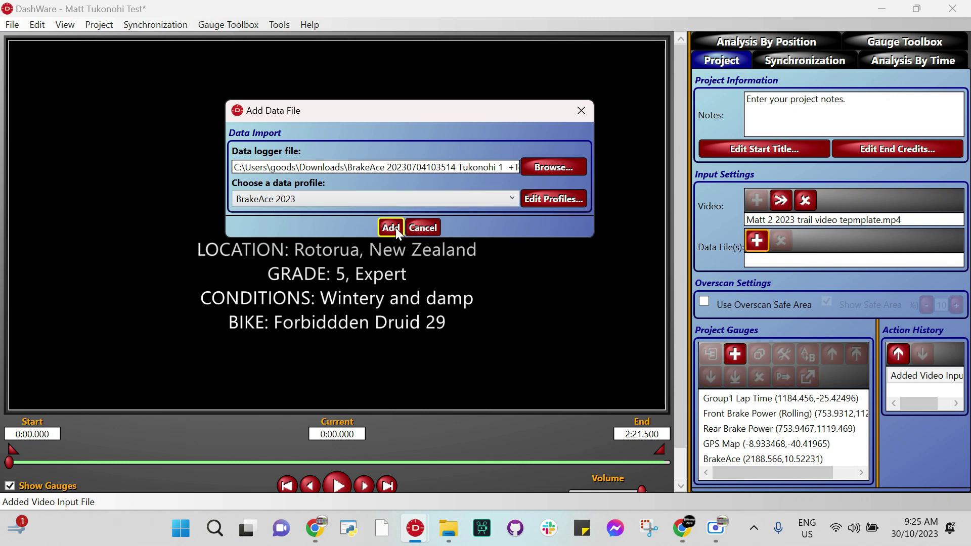
pyautogui.click(553, 198)
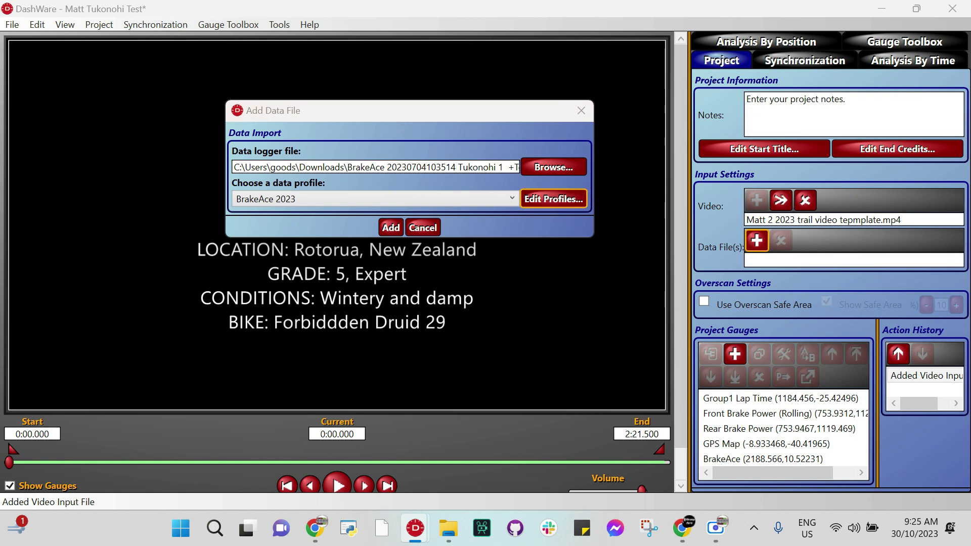
pyautogui.press('super+Left')
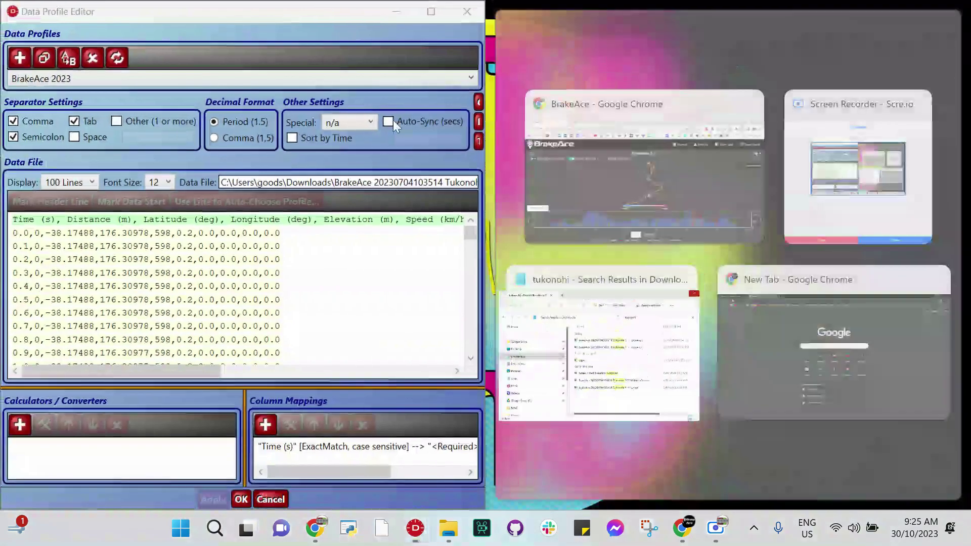
# Maximize the Data Profile Editor and mark the CSV's first line of column names as the header
pyautogui.click(433, 13)
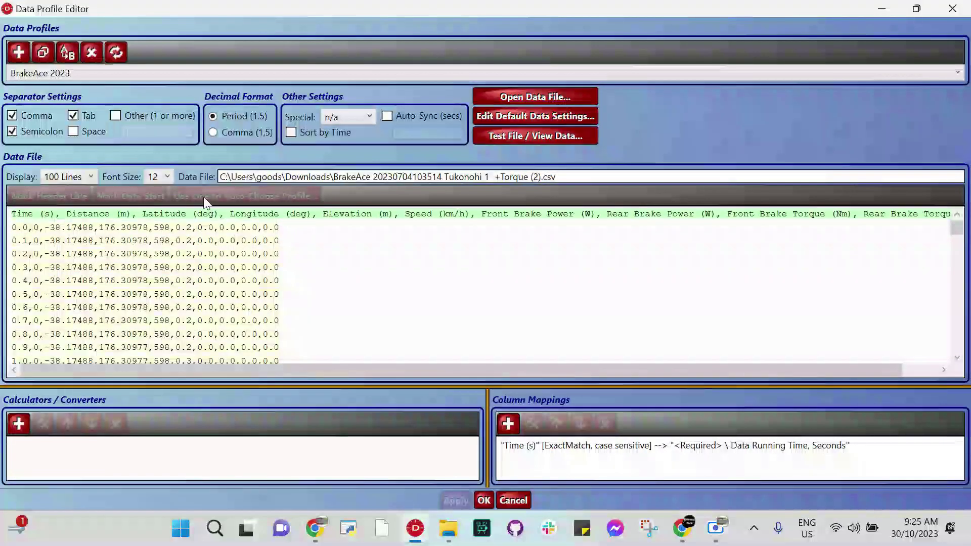
pyautogui.click(151, 215)
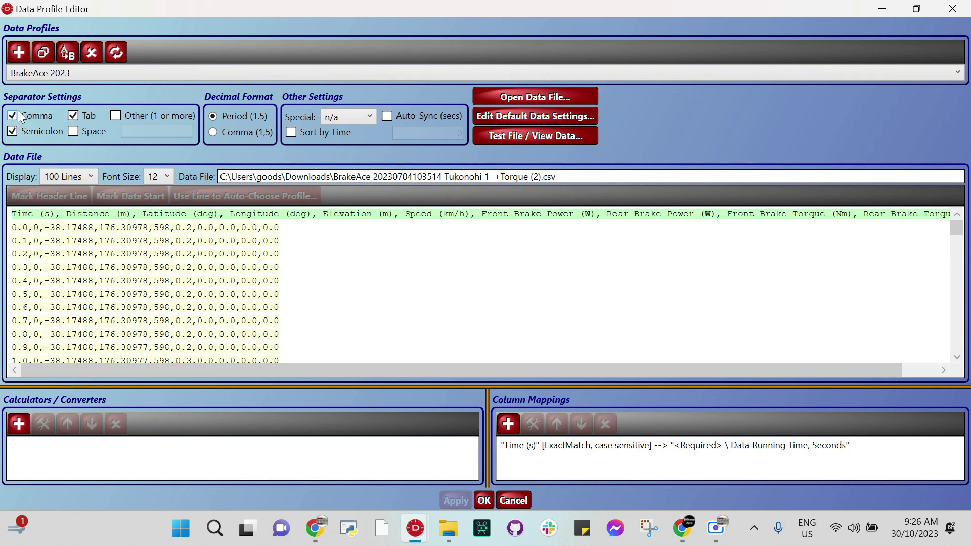
pyautogui.click(26, 228)
pyautogui.click(226, 216)
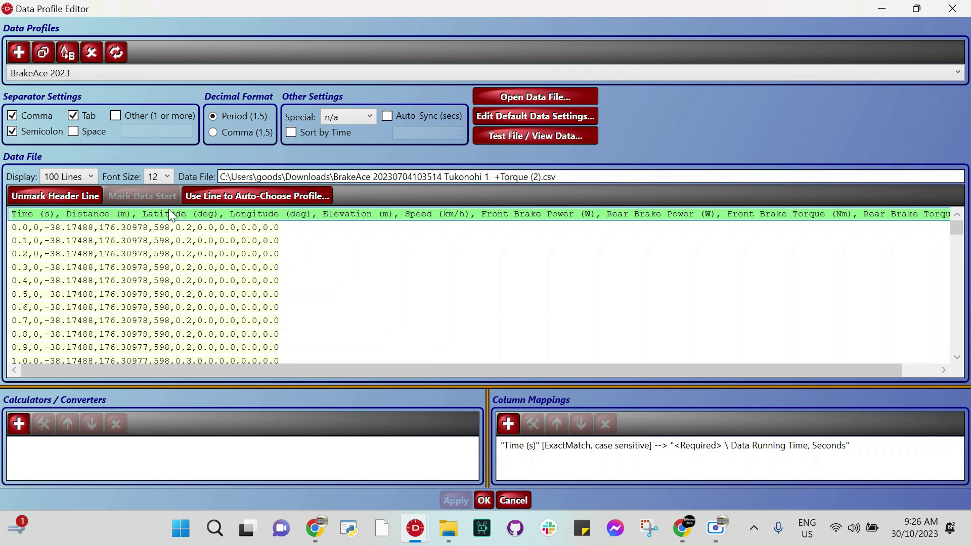
pyautogui.doubleClick(166, 227)
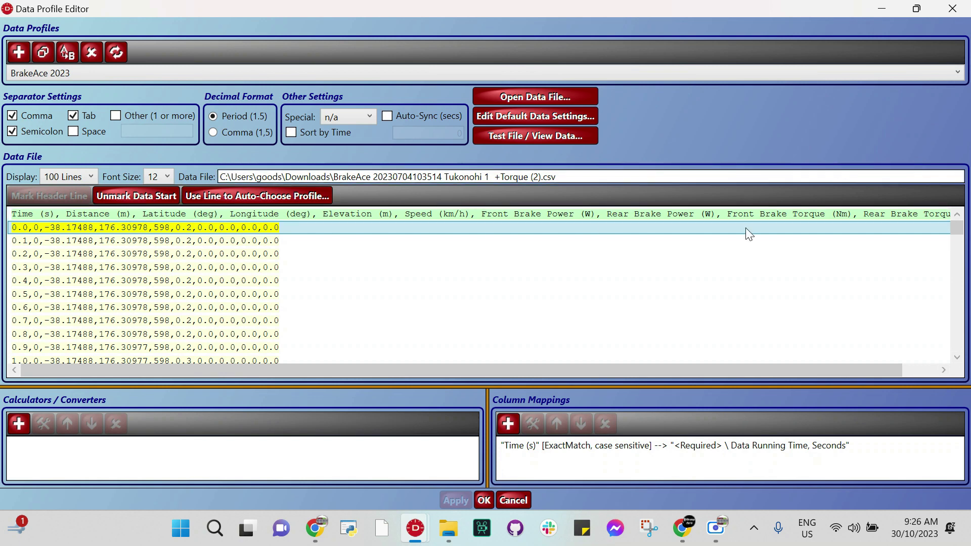
pyautogui.click(526, 448)
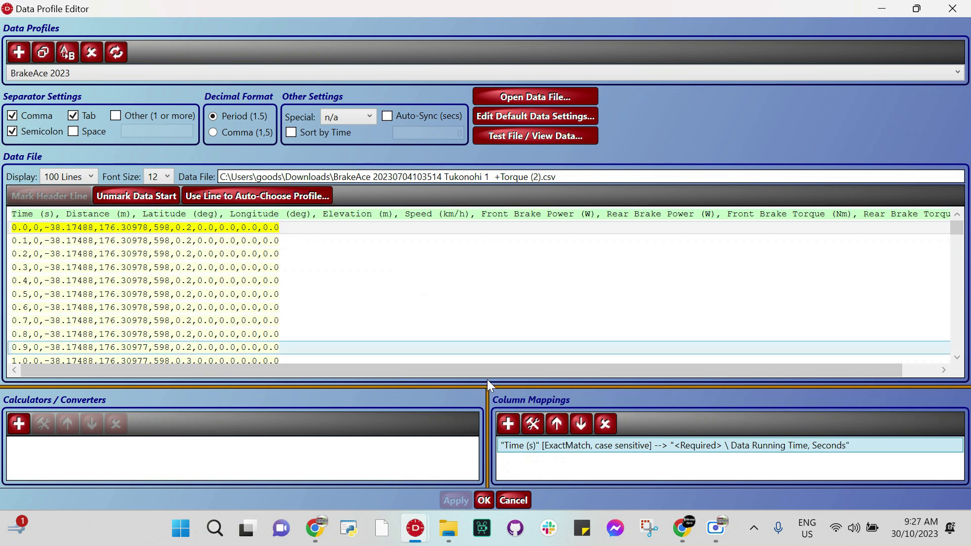
# Close the column mapping editor without adding a mapping, then save the BrakeAce 2023 profile
pyautogui.click(508, 424)
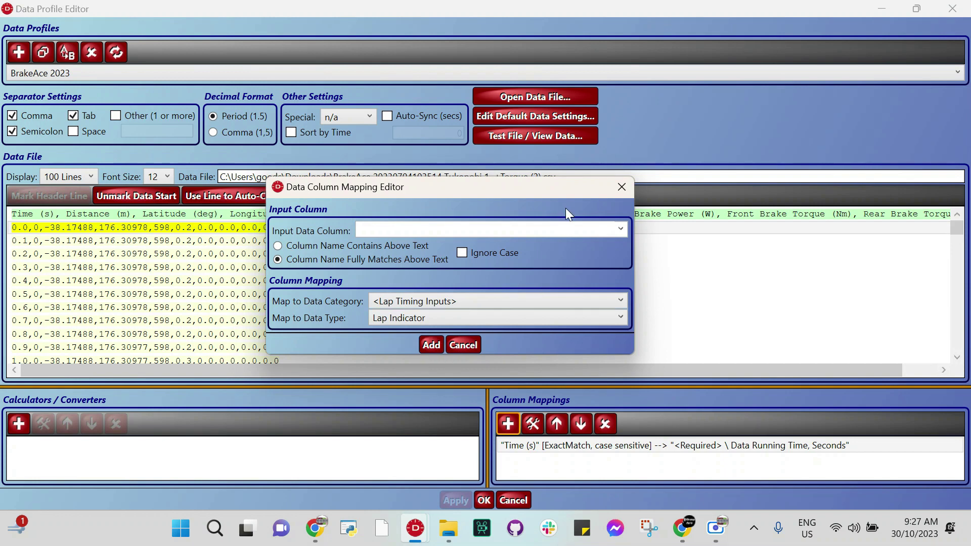
pyautogui.click(622, 188)
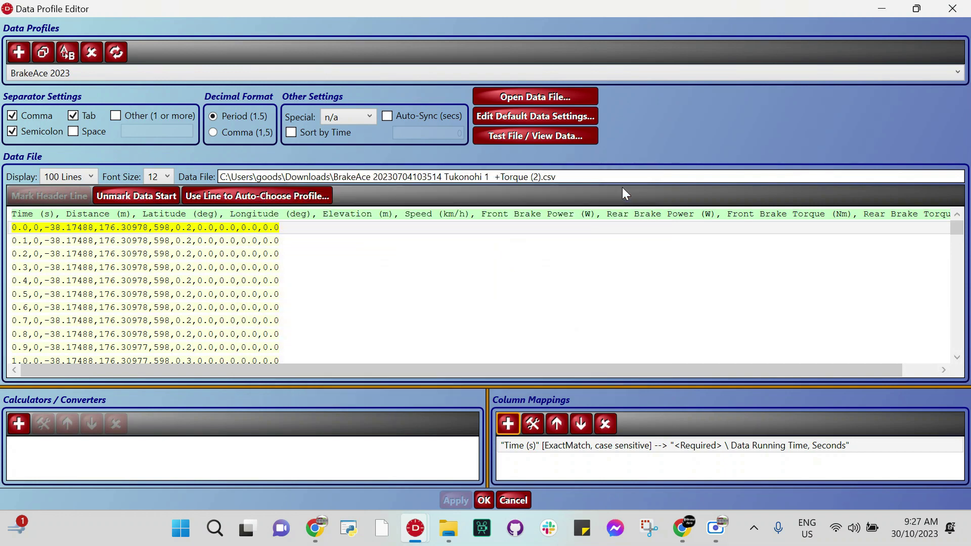
pyautogui.click(484, 501)
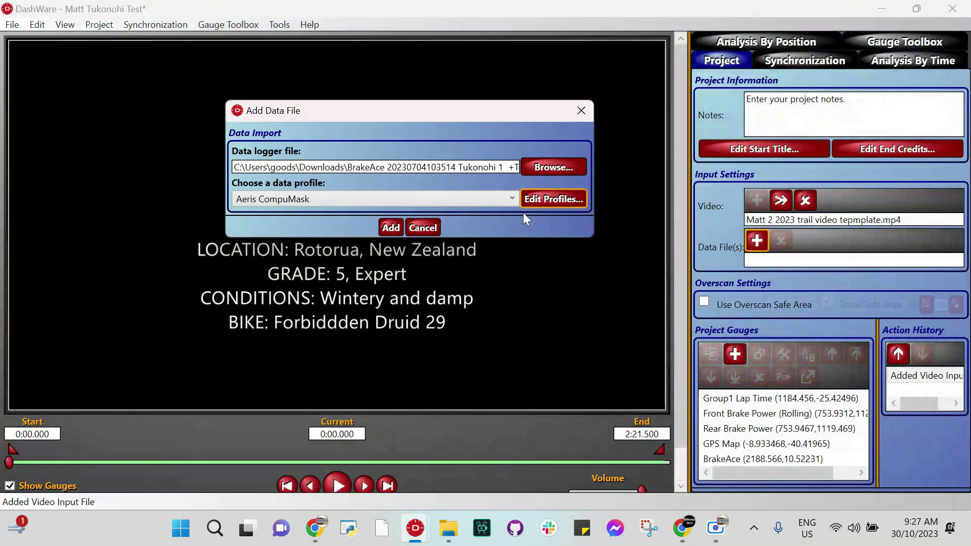
# Add the BrakeAce Tukonohi 1 CSV as the project's data file using the BrakeAce 2023 profile
pyautogui.click(514, 198)
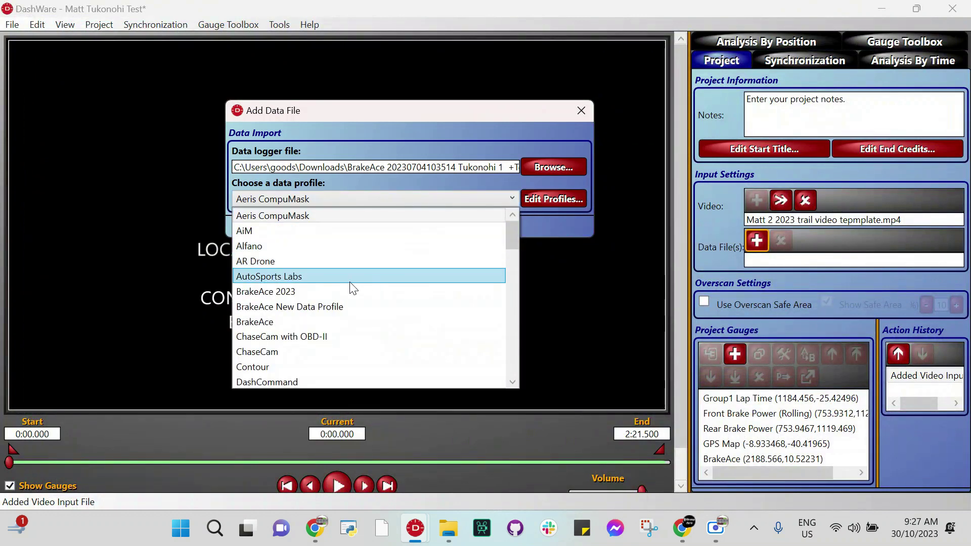
pyautogui.click(345, 292)
pyautogui.click(402, 227)
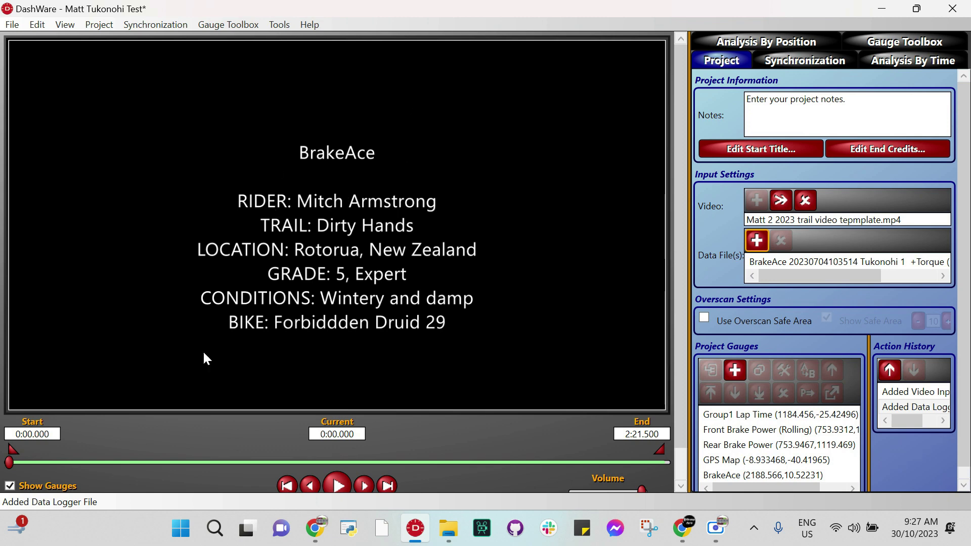
pyautogui.click(768, 146)
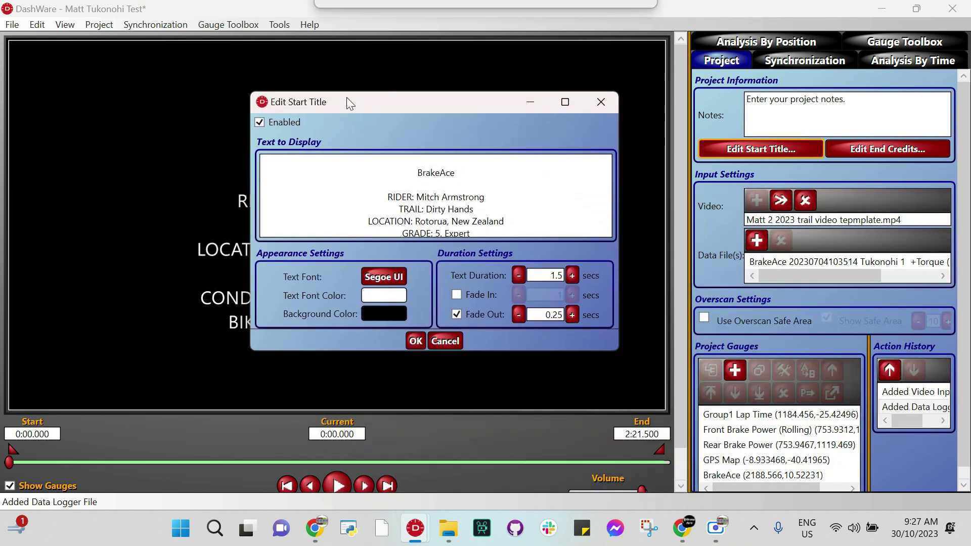
# Lower the start title's text duration to 0 seconds and confirm the change
pyautogui.click(520, 271)
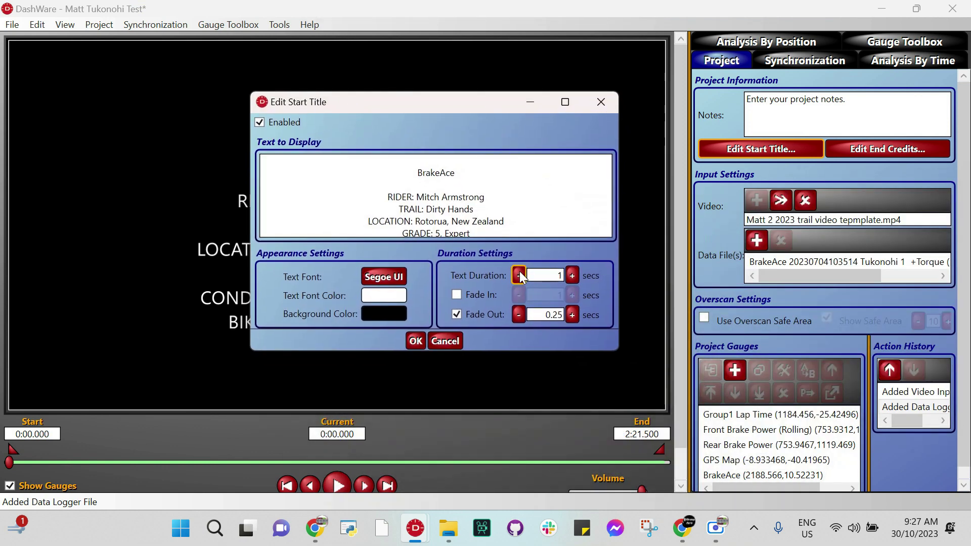
pyautogui.click(520, 271)
pyautogui.click(520, 271)
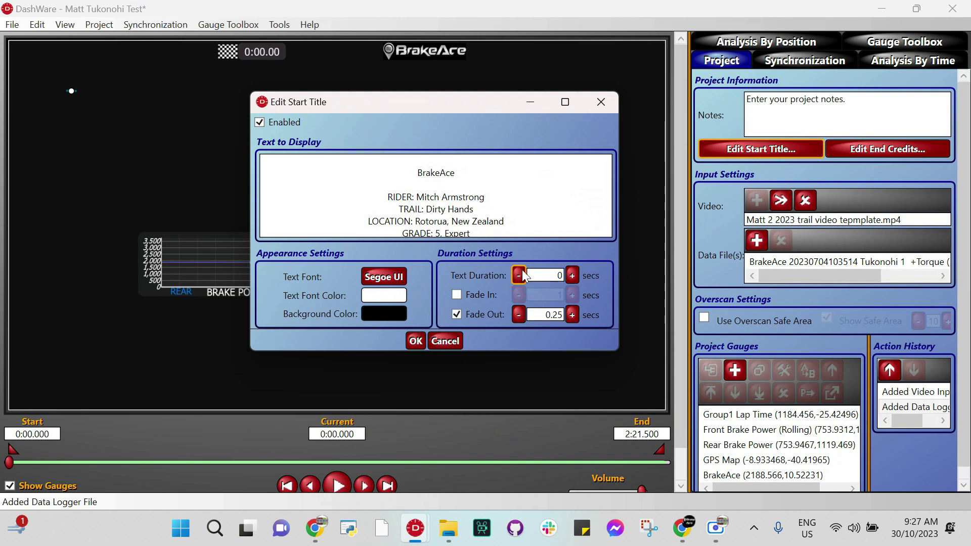
pyautogui.click(415, 341)
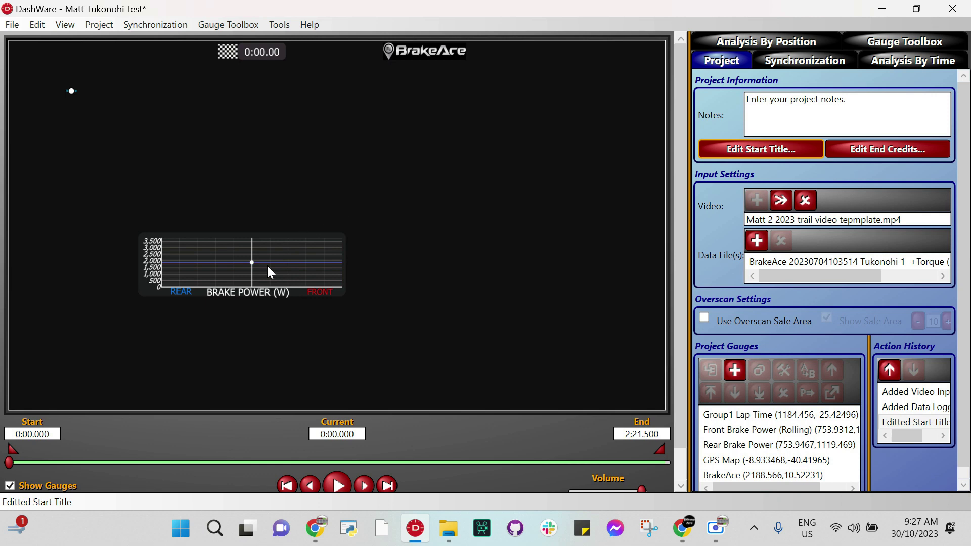
pyautogui.click(293, 276)
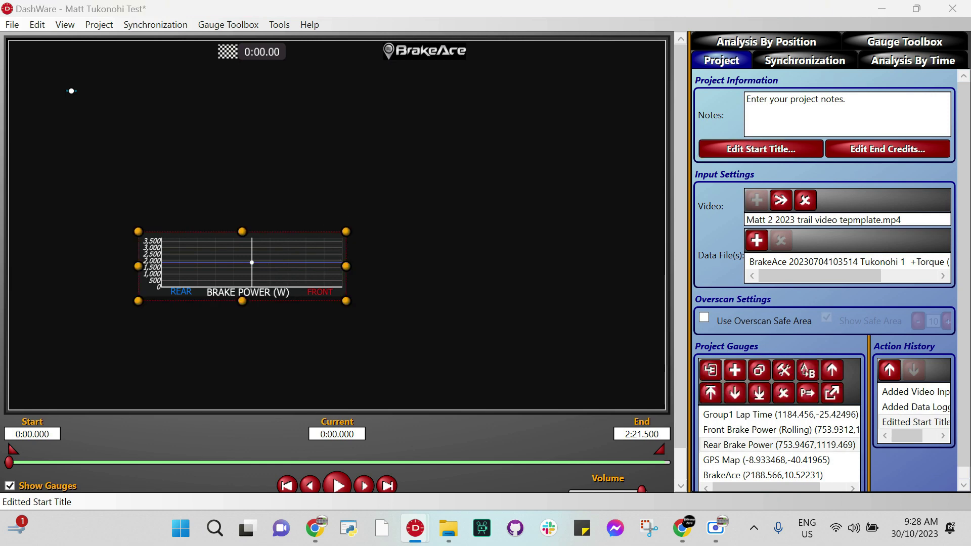
# Open the Rear Brake Power gauge in a maximized Gauge Designer and bring up its Chart properties
pyautogui.doubleClick(293, 275)
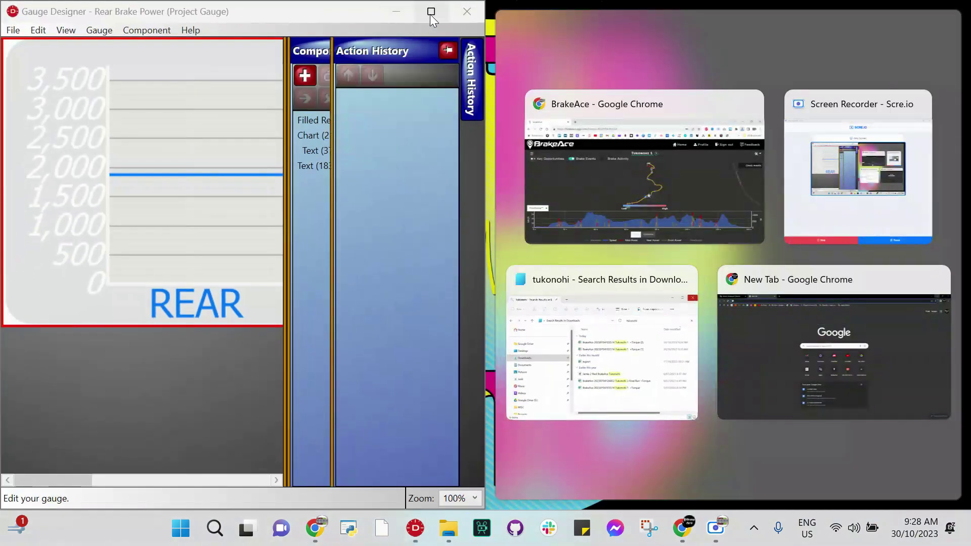
pyautogui.click(433, 12)
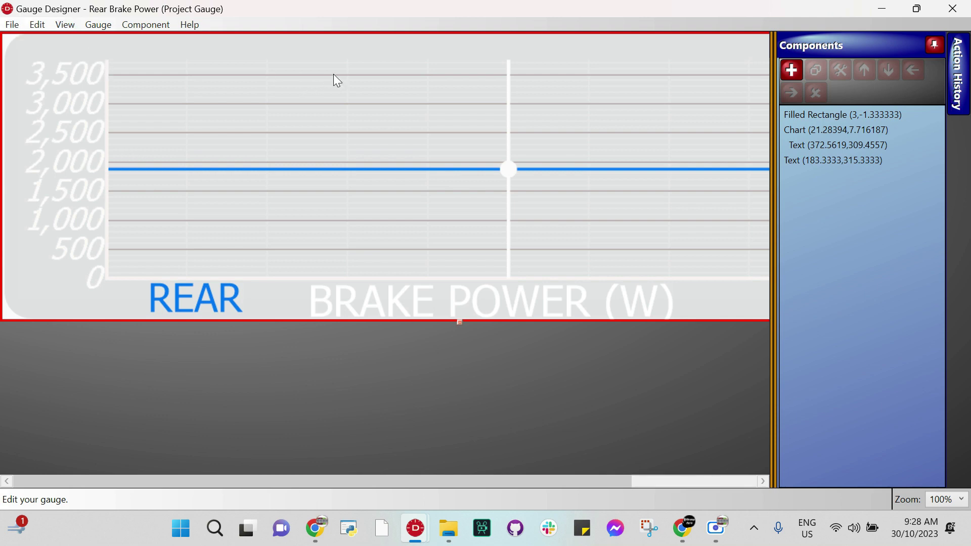
pyautogui.click(848, 128)
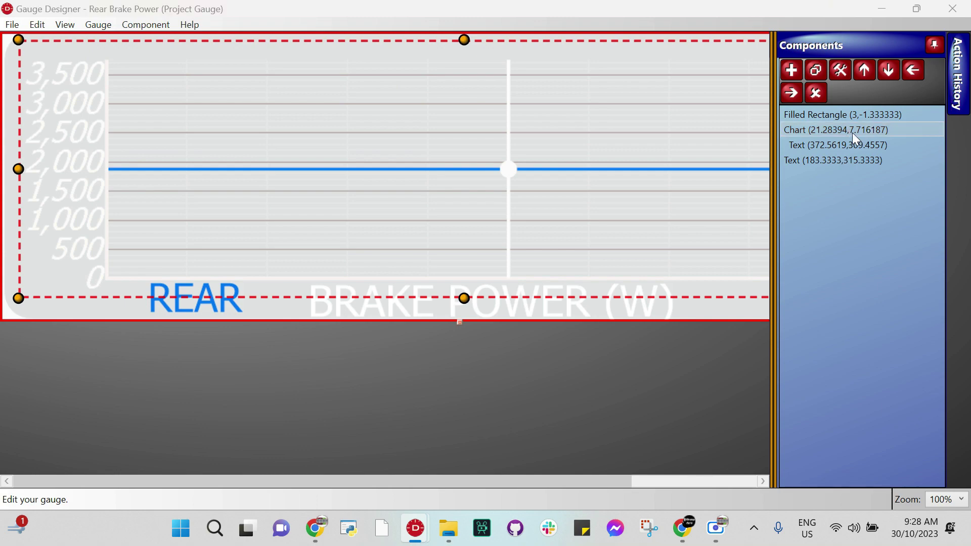
pyautogui.click(840, 70)
pyautogui.moveTo(526, 165); pyautogui.dragTo(399, 29)
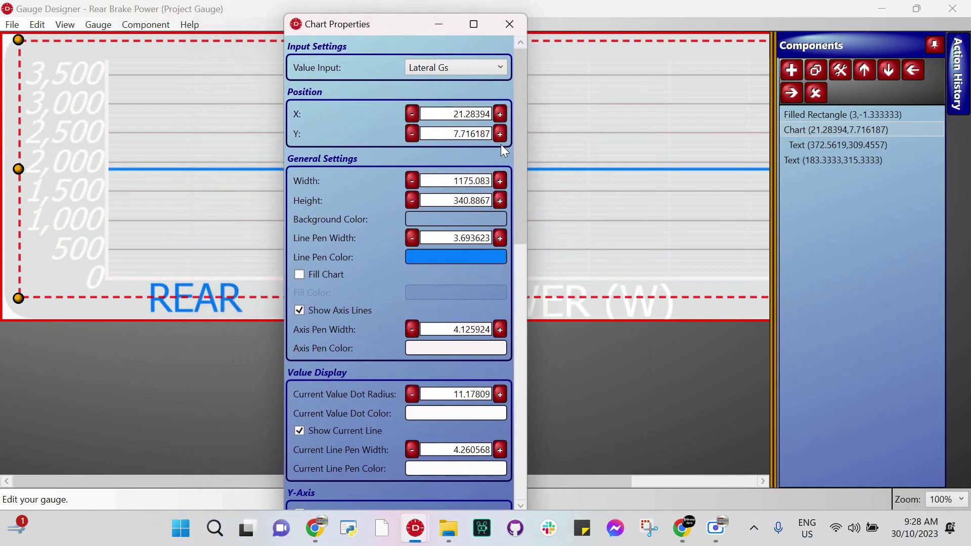
# Review the chart settings, whose Y-axis still maxes at 3,750, then close Gauge Designer
pyautogui.scroll(-1, 357, 171)
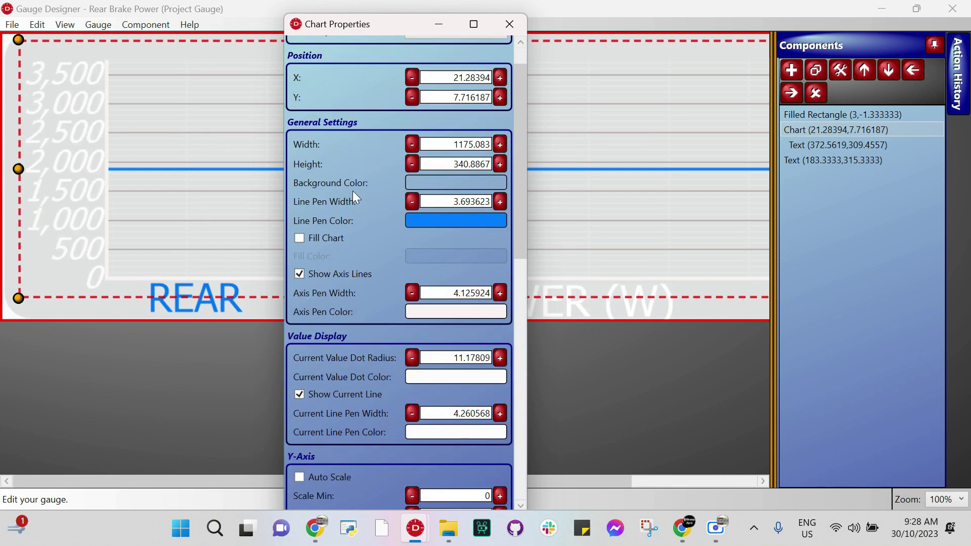
pyautogui.scroll(-1, 357, 186)
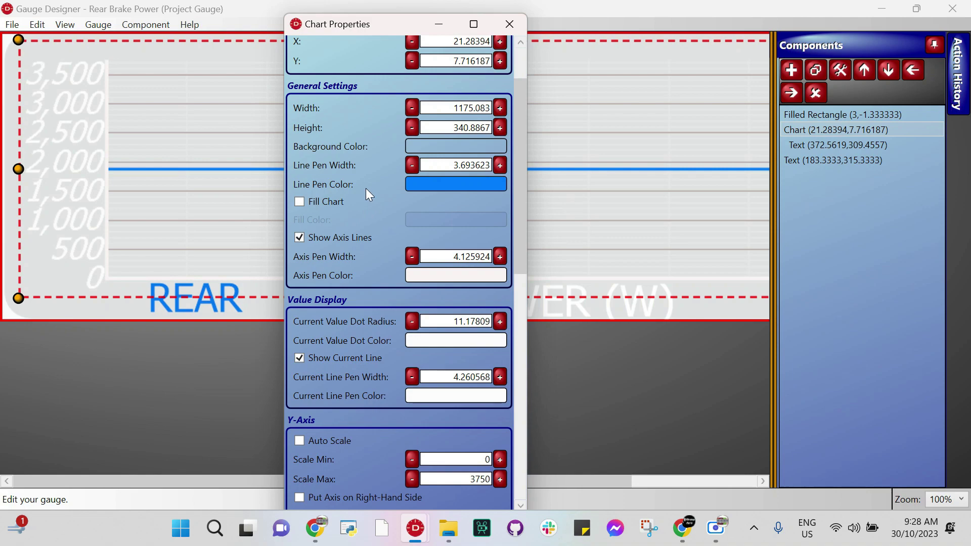
pyautogui.scroll(-3, 368, 190)
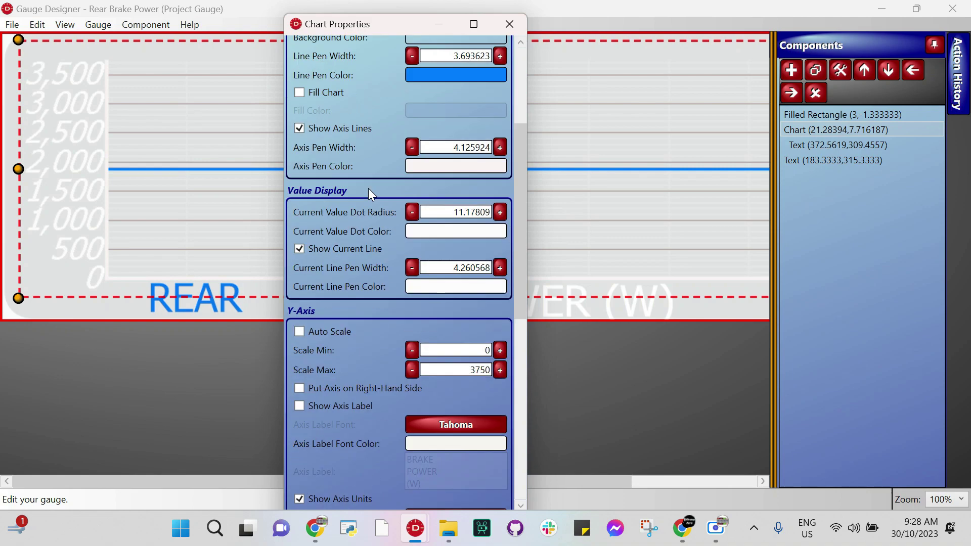
pyautogui.scroll(-11, 370, 188)
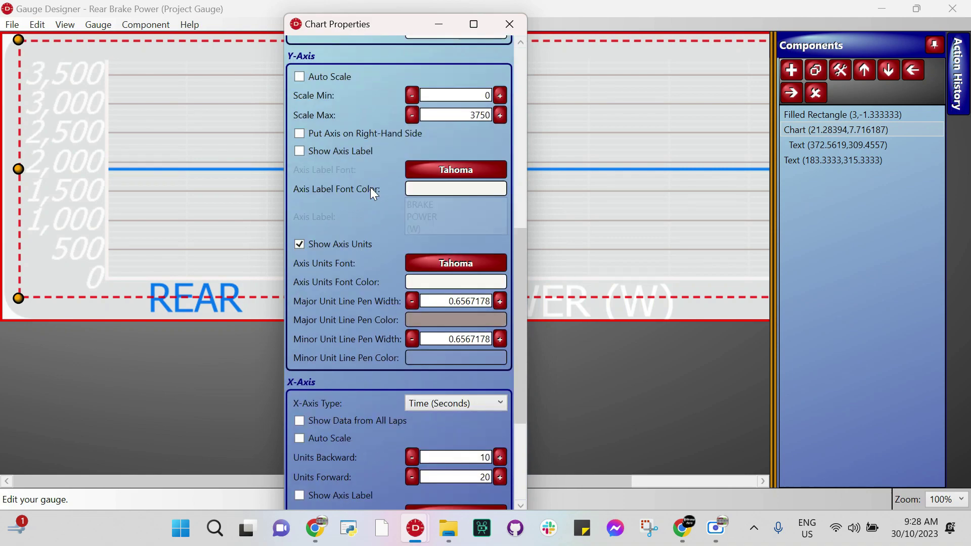
pyautogui.scroll(-1, 371, 194)
pyautogui.scroll(6, 372, 193)
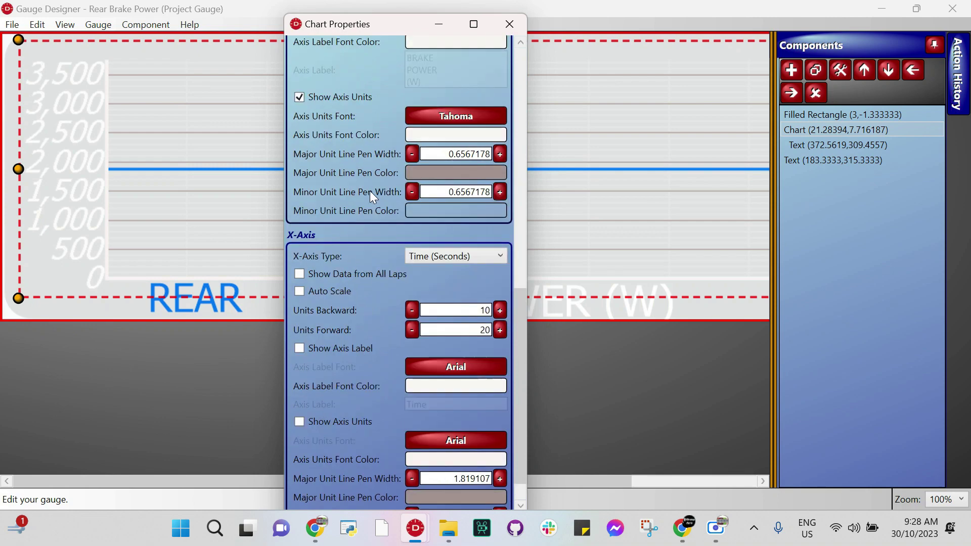
pyautogui.scroll(4, 368, 200)
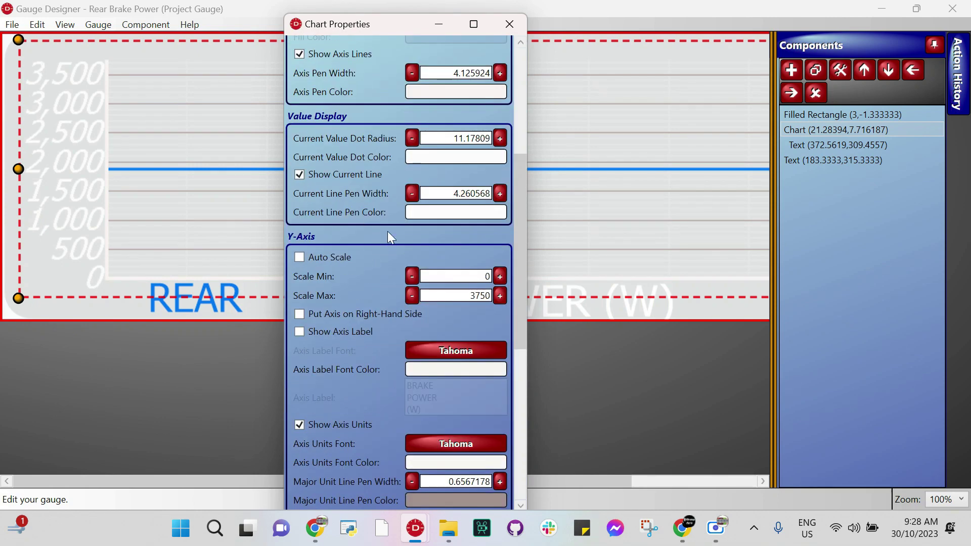
pyautogui.scroll(1, 390, 238)
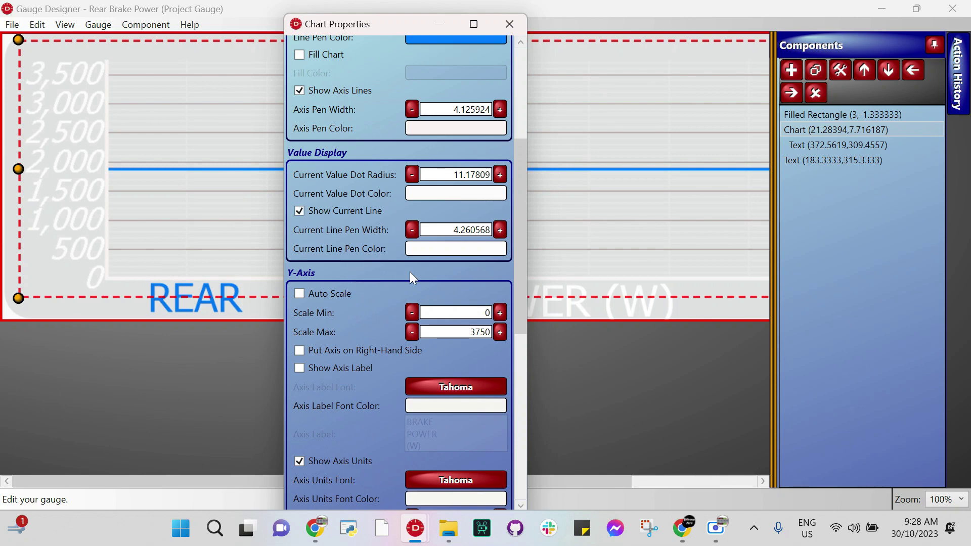
pyautogui.scroll(3, 351, 322)
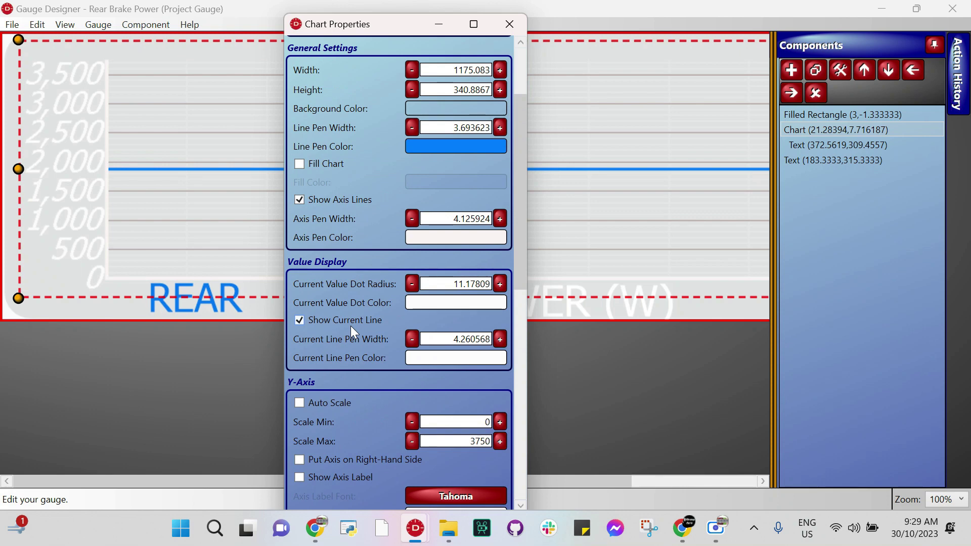
pyautogui.scroll(3, 351, 323)
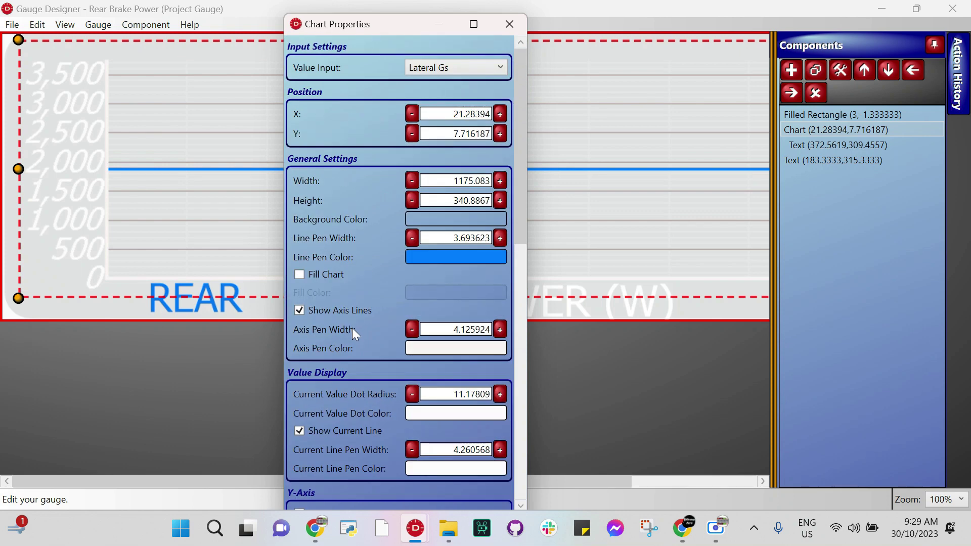
pyautogui.click(510, 25)
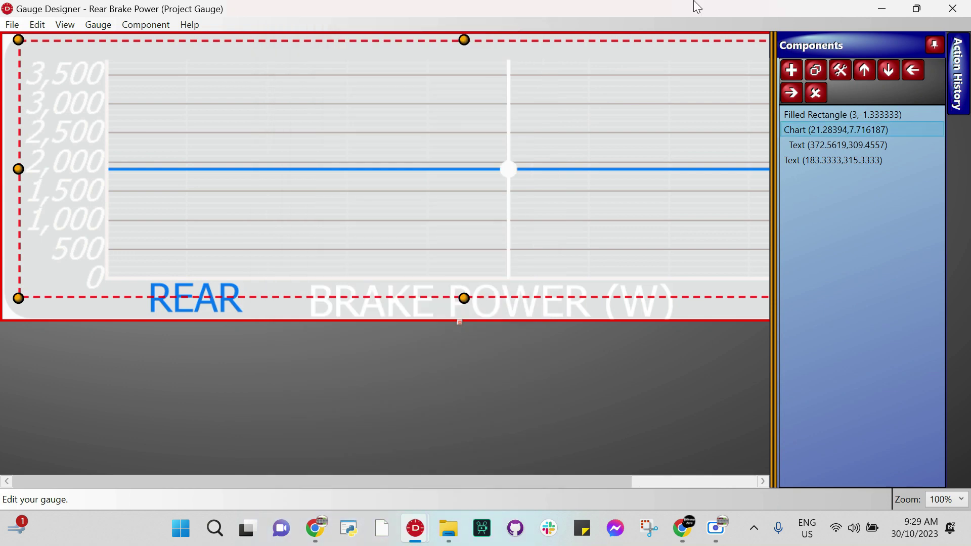
pyautogui.click(936, 11)
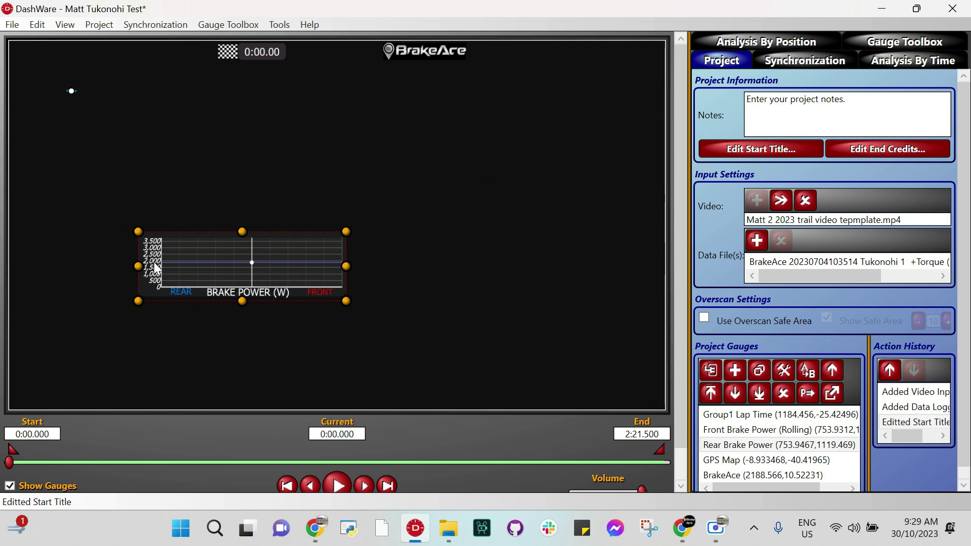
# Enlarge the Brake Power chart gauge and move it lower, near the bottom centre of the frame
pyautogui.click(577, 327)
pyautogui.moveTo(339, 234); pyautogui.dragTo(96, 198)
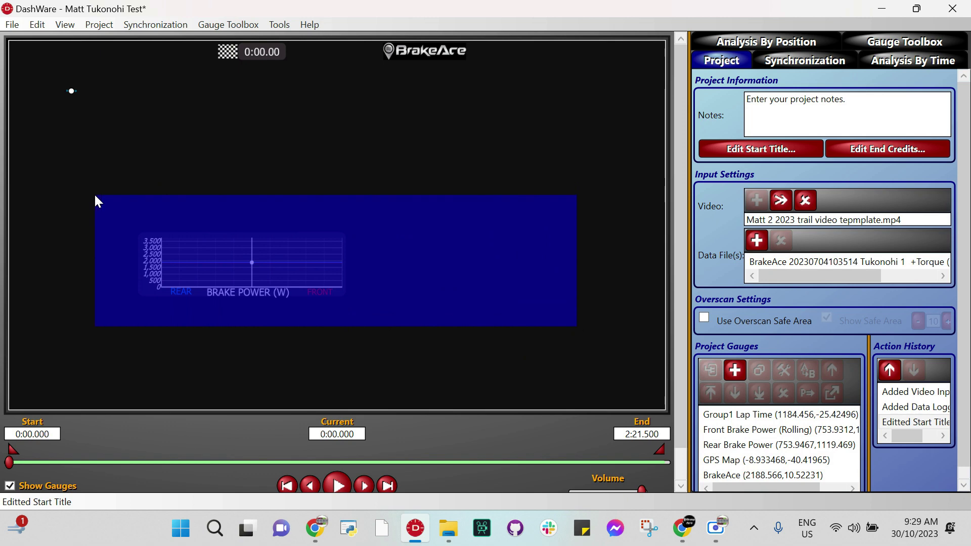
pyautogui.moveTo(139, 233); pyautogui.dragTo(139, 232)
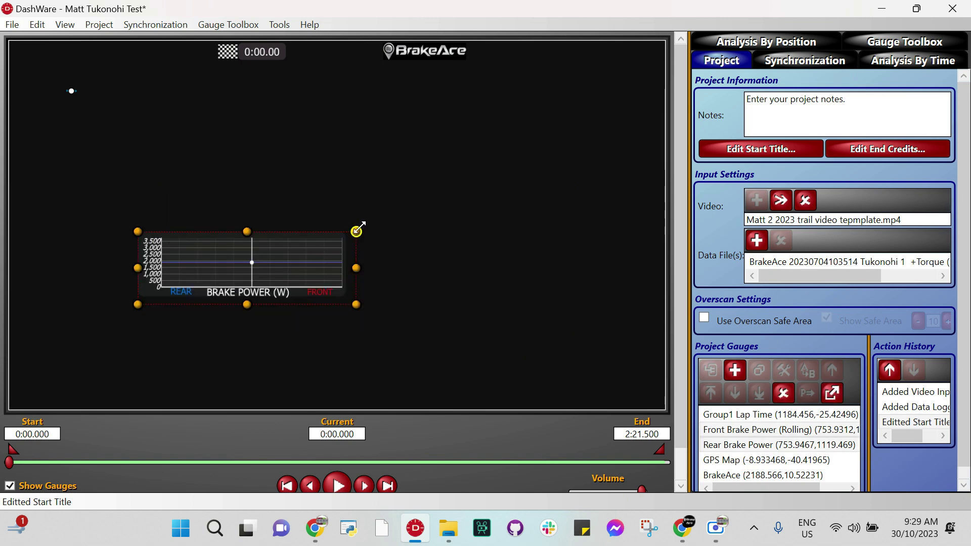
pyautogui.moveTo(357, 231); pyautogui.dragTo(558, 244)
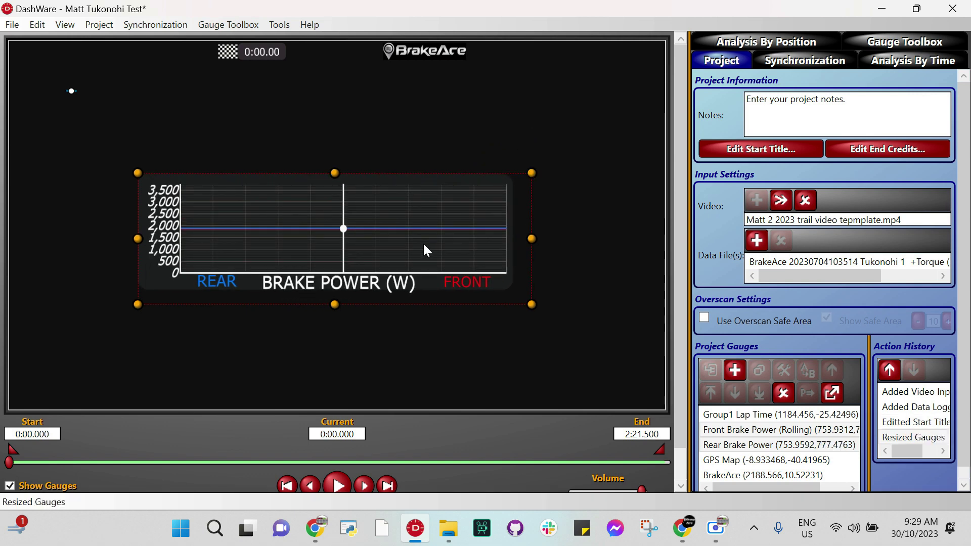
pyautogui.moveTo(430, 285); pyautogui.dragTo(413, 303)
pyautogui.click(627, 189)
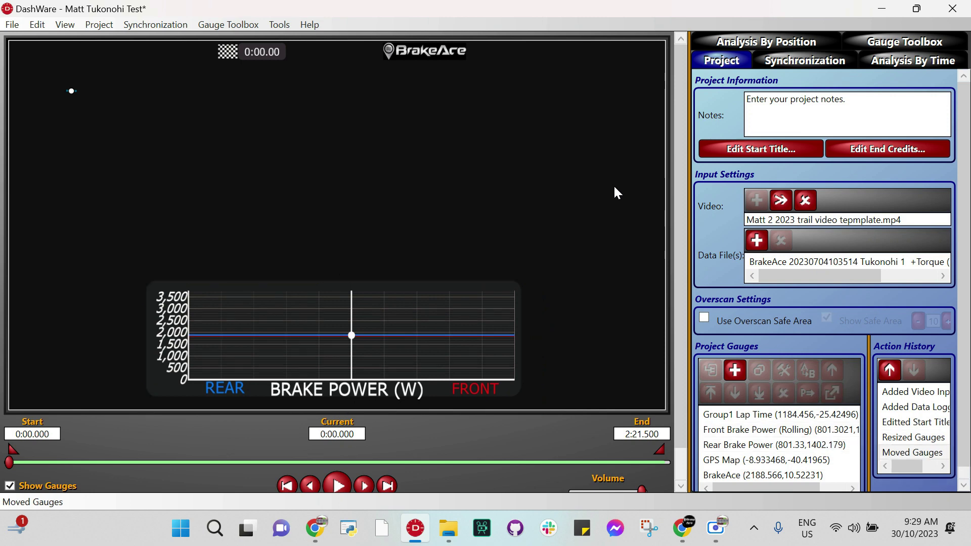
pyautogui.click(462, 49)
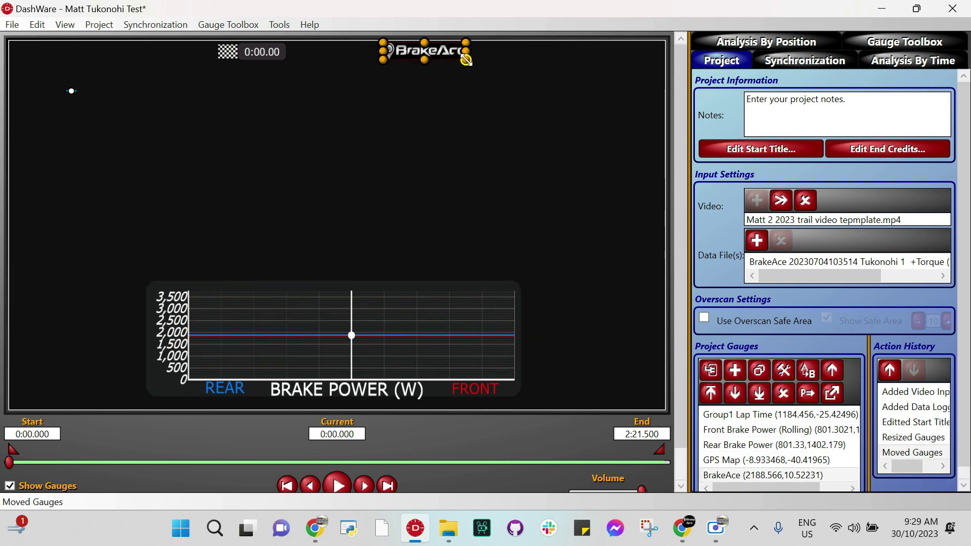
# Enlarge the BrakeAce logo into the top-right corner and move the lap timer toward the top centre
pyautogui.moveTo(466, 60); pyautogui.dragTo(538, 113)
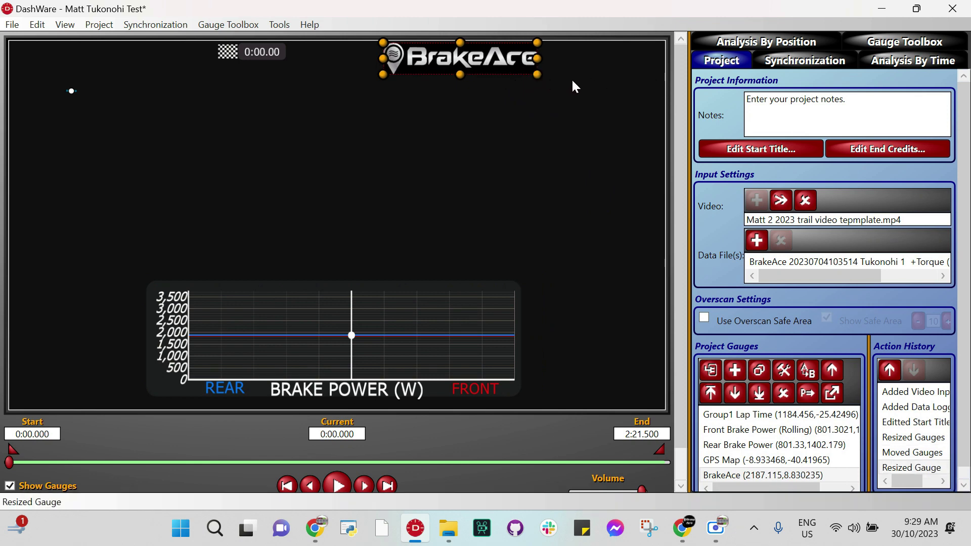
pyautogui.moveTo(509, 54); pyautogui.dragTo(603, 57)
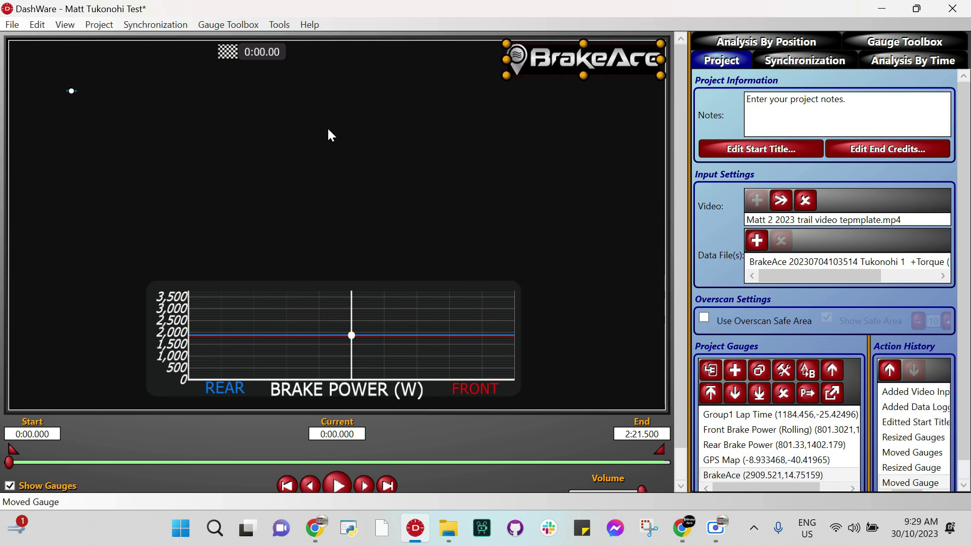
pyautogui.moveTo(335, 98); pyautogui.dragTo(312, 121)
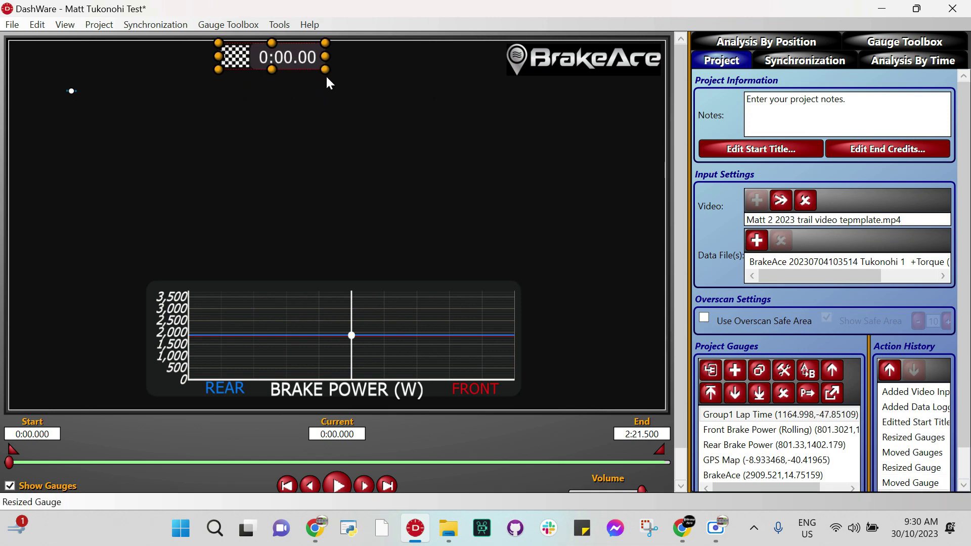
pyautogui.moveTo(325, 75); pyautogui.dragTo(361, 62)
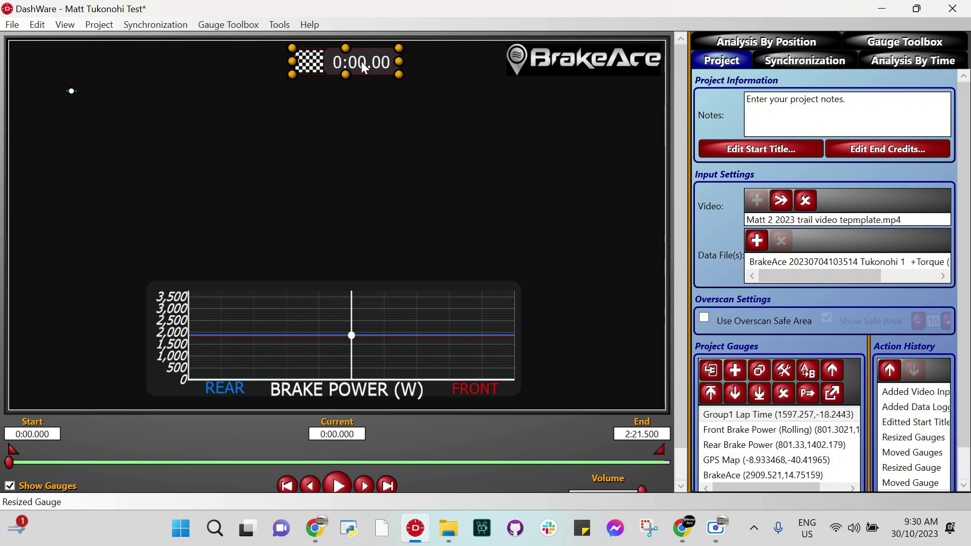
# Delete the small GPS Map gauge at the top-left of the frame
pyautogui.click(140, 123)
pyautogui.moveTo(144, 164); pyautogui.dragTo(109, 120)
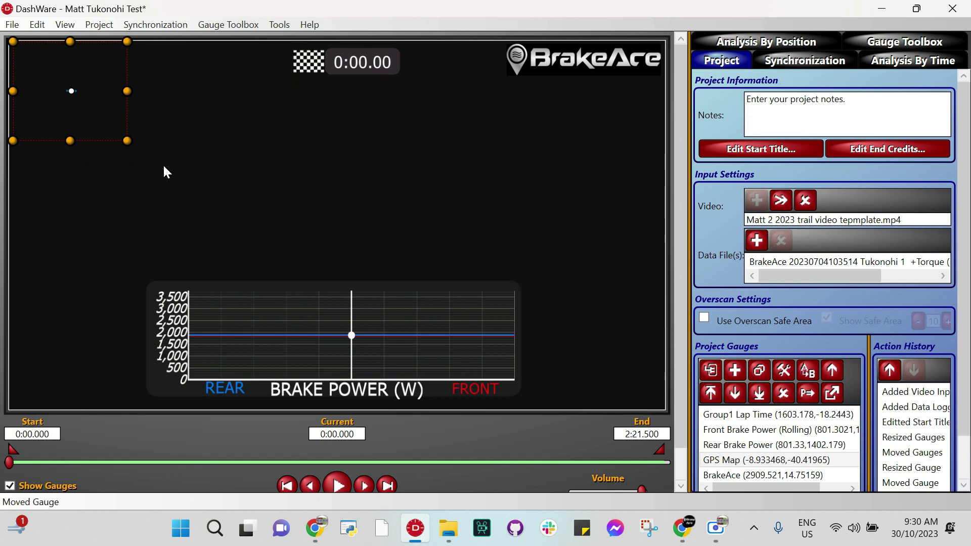
pyautogui.press('Delete')
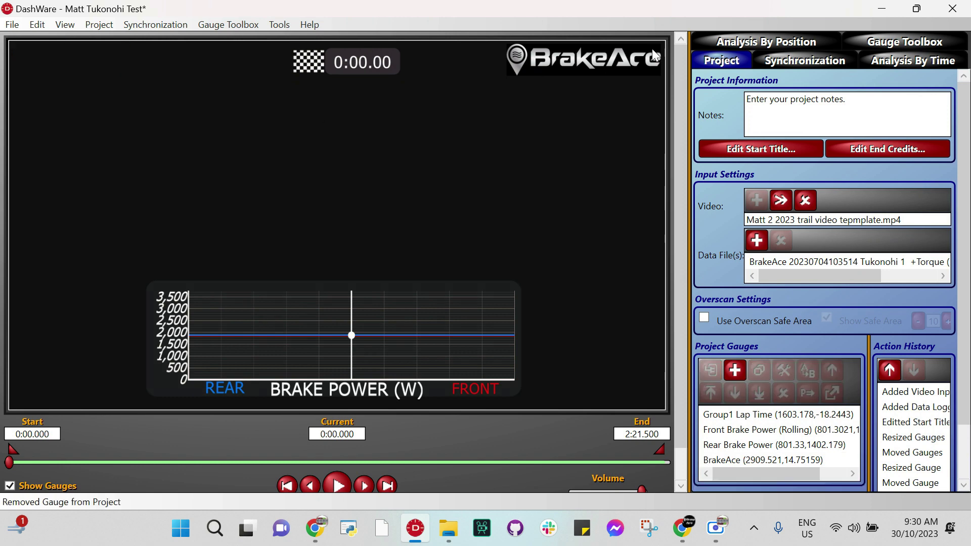
# Show the Gauge Toolbox and browse gauges such as Brake Balance and Brake Bar
pyautogui.click(903, 42)
pyautogui.scroll(-2, 940, 293)
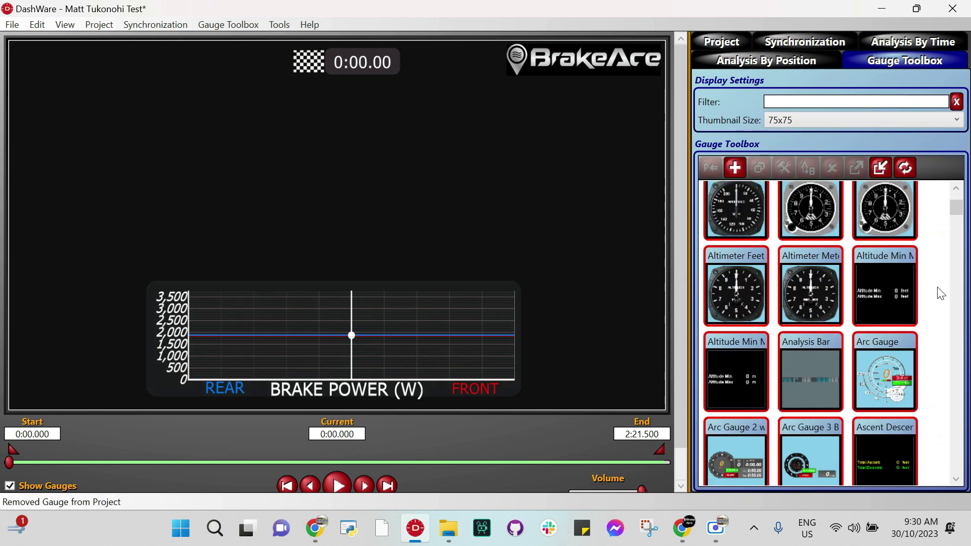
pyautogui.scroll(-10, 882, 314)
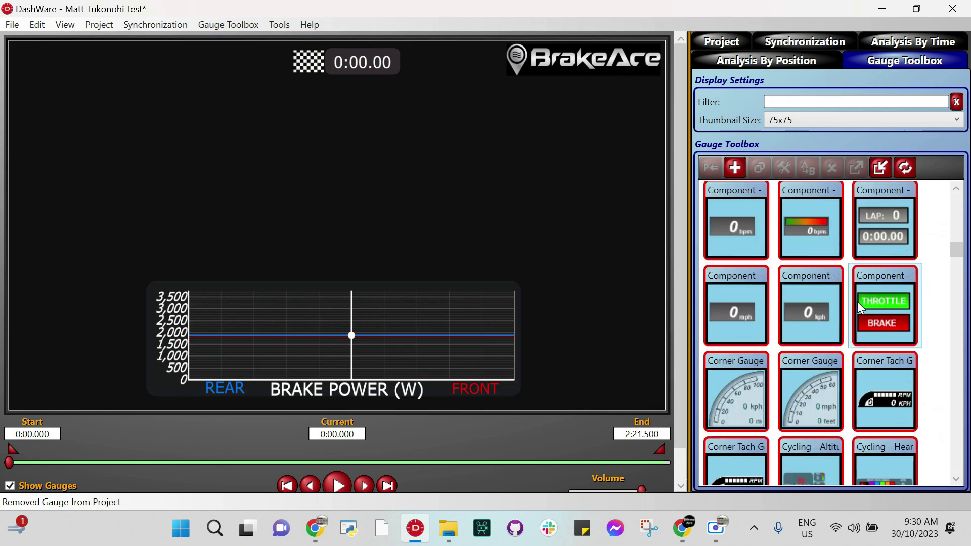
pyautogui.scroll(-10, 857, 301)
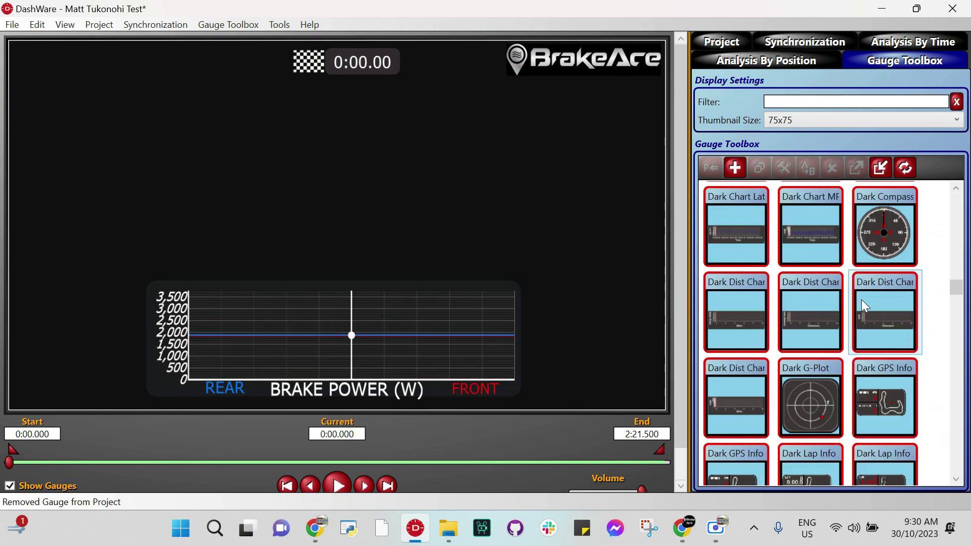
pyautogui.scroll(-3, 862, 298)
pyautogui.scroll(8, 866, 297)
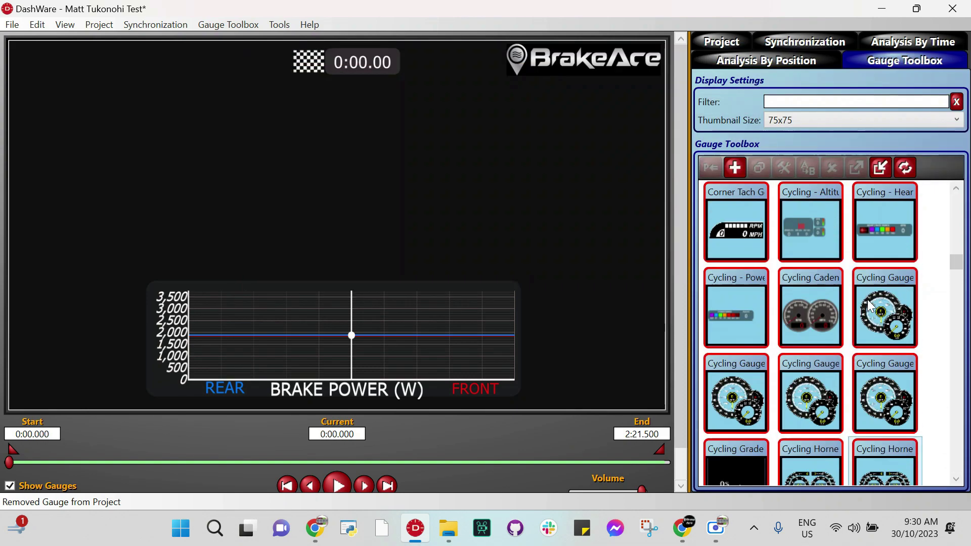
pyautogui.scroll(2, 869, 303)
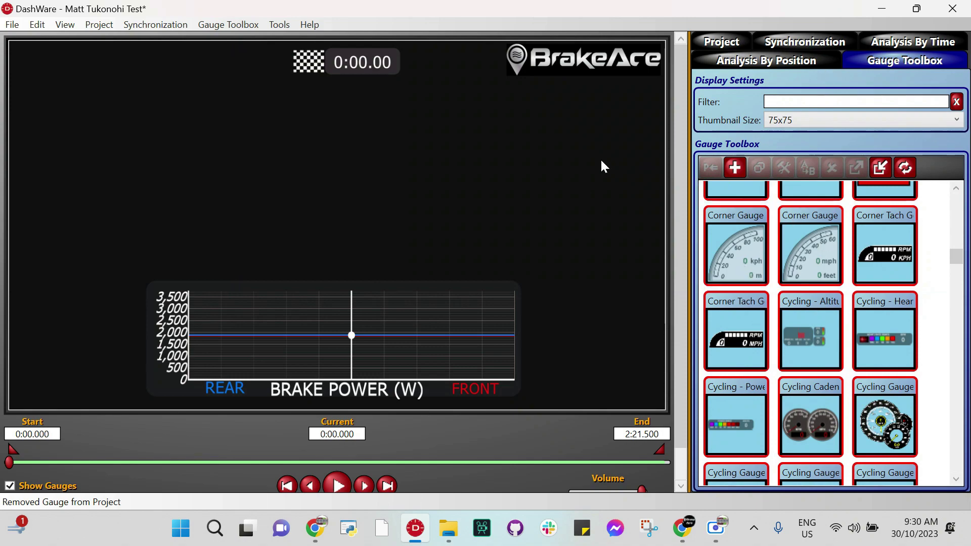
pyautogui.scroll(8, 895, 271)
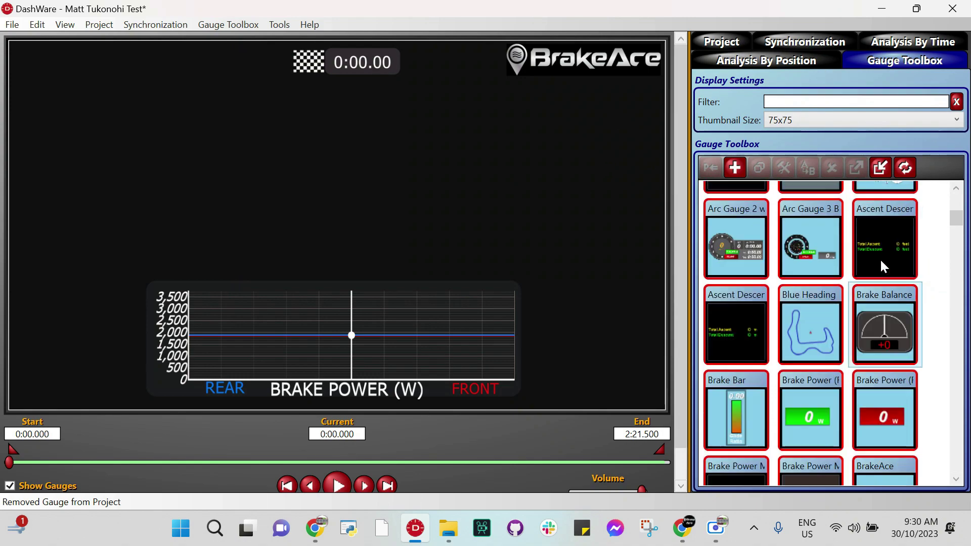
pyautogui.scroll(5, 880, 262)
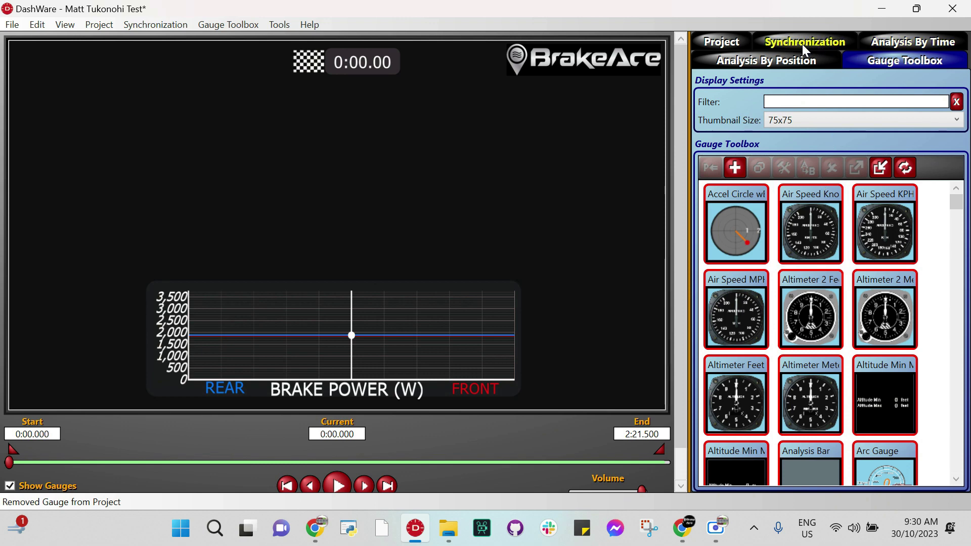
# Show the BrakeAce data file's Synchronization page and nudge the preview to 0:02.727
pyautogui.click(802, 40)
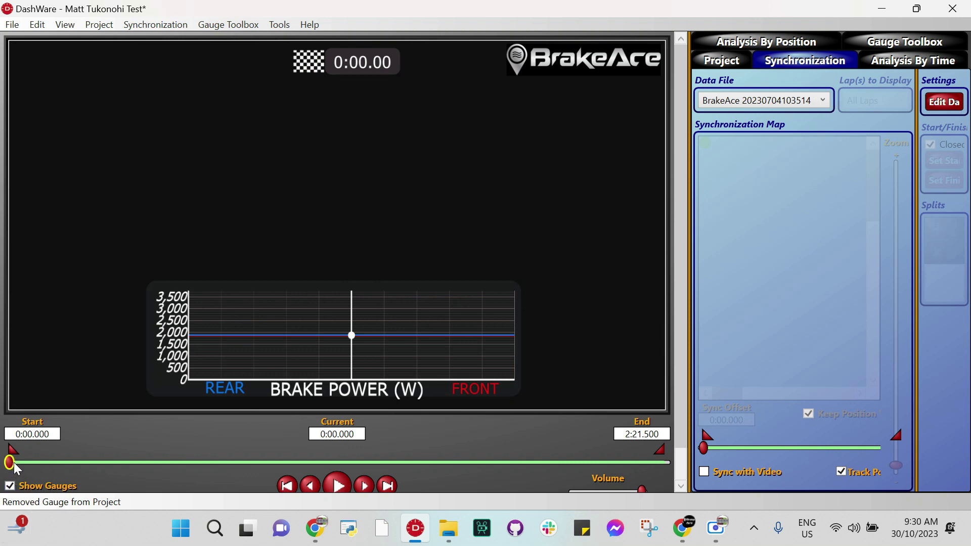
pyautogui.moveTo(15, 463); pyautogui.dragTo(23, 466)
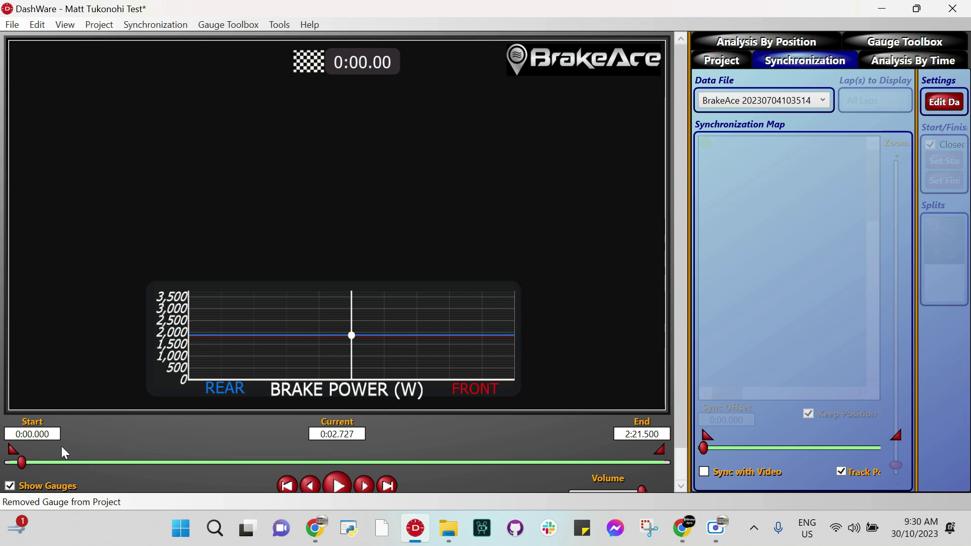
# Scrub to about 4.5 seconds, then step frame by frame to 0:07.882, where both phones are held up
pyautogui.moveTo(23, 463); pyautogui.dragTo(33, 467)
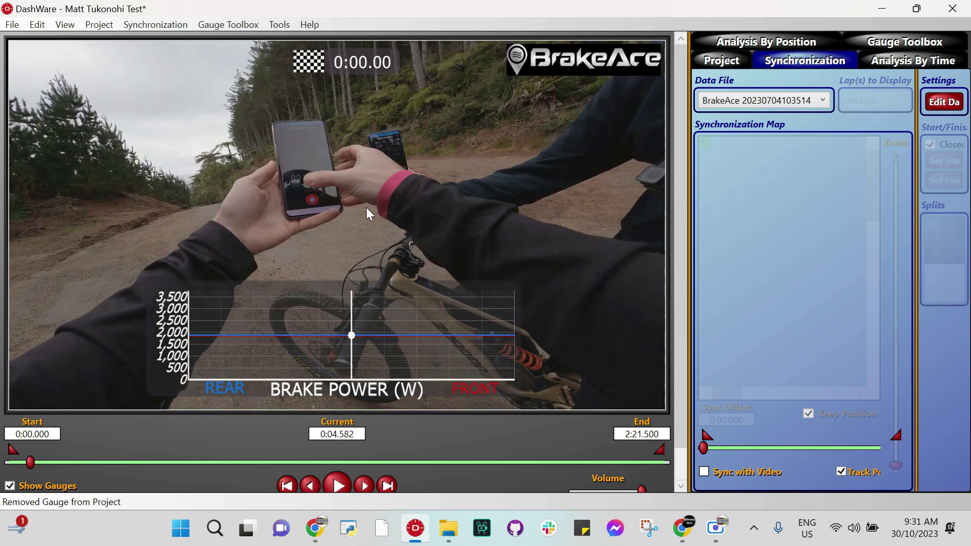
pyautogui.click(364, 486)
pyautogui.click(365, 486)
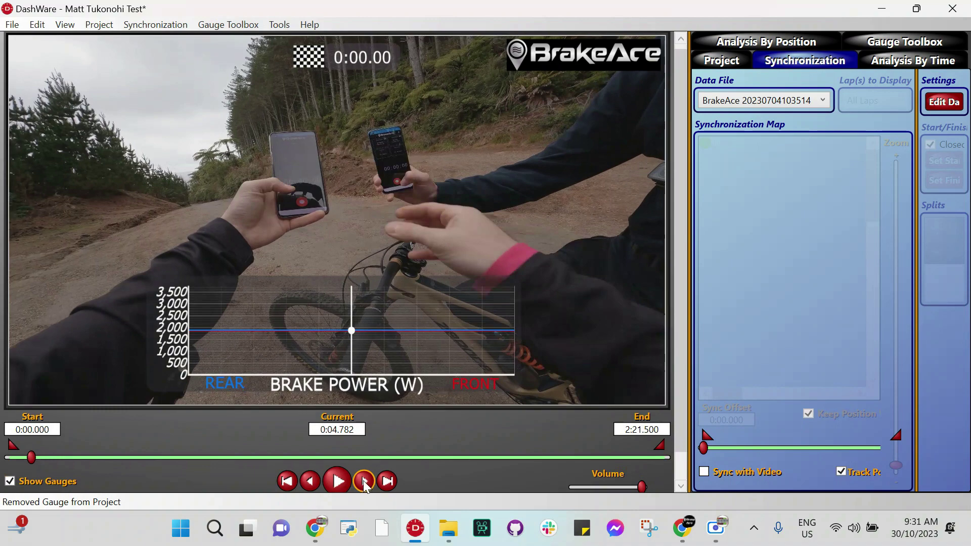
pyautogui.click(365, 486)
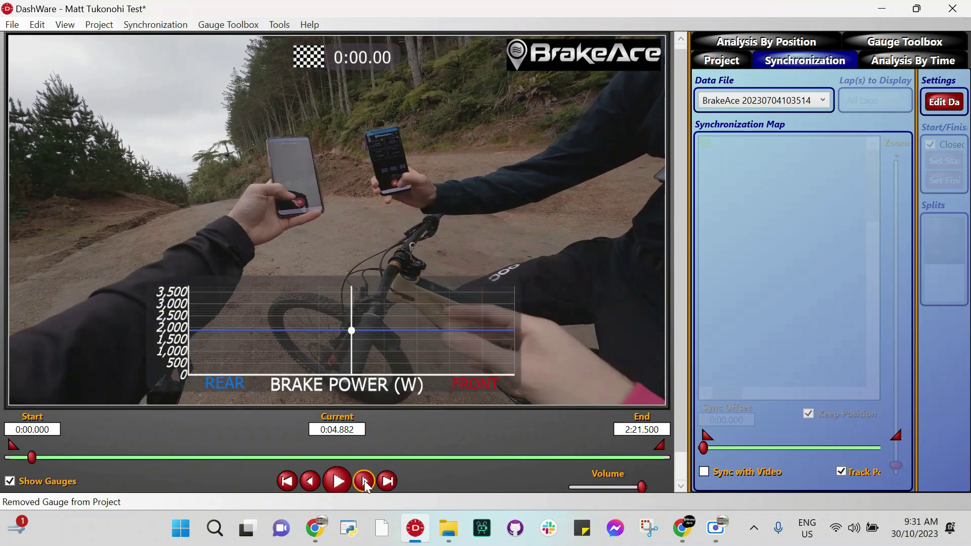
pyautogui.click(365, 486)
pyautogui.click(365, 485)
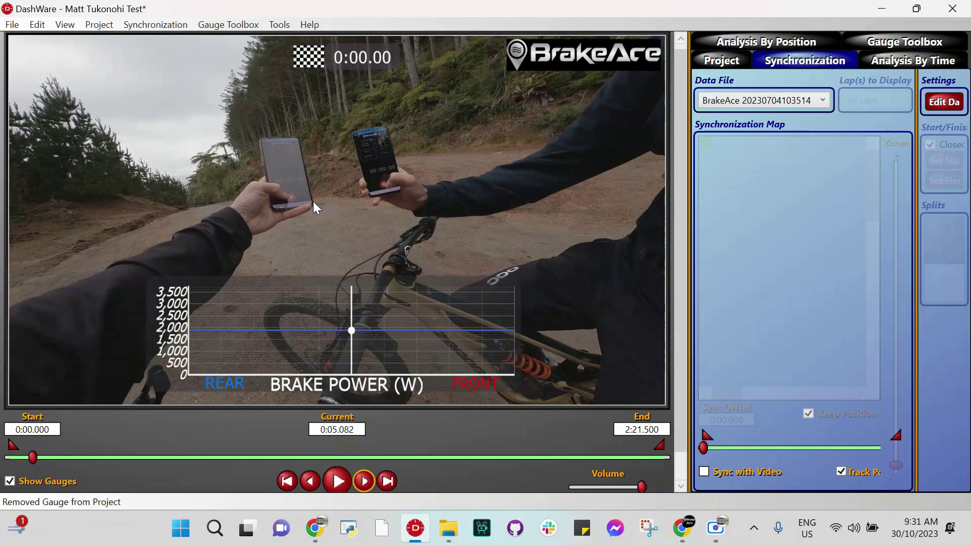
pyautogui.click(365, 481)
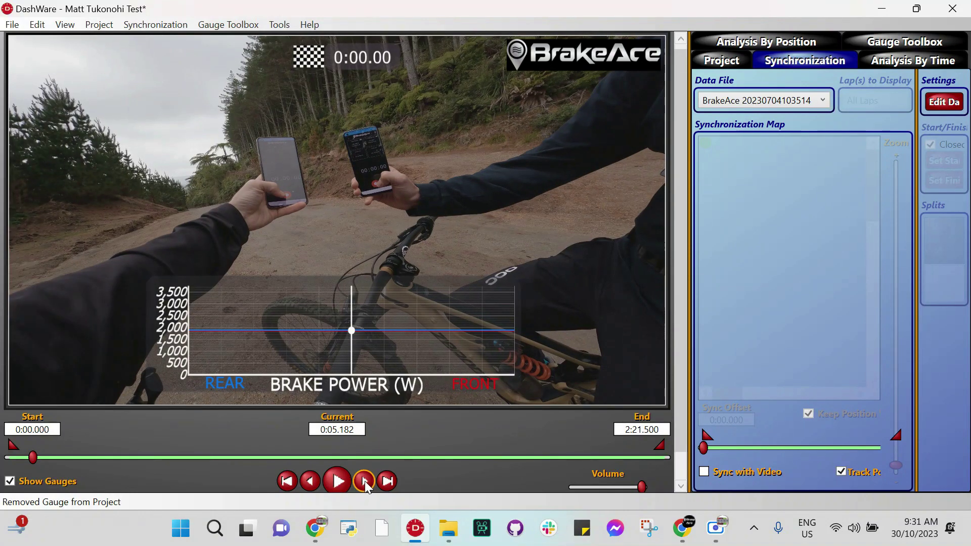
pyautogui.click(365, 481)
pyautogui.click(364, 481)
pyautogui.click(364, 481)
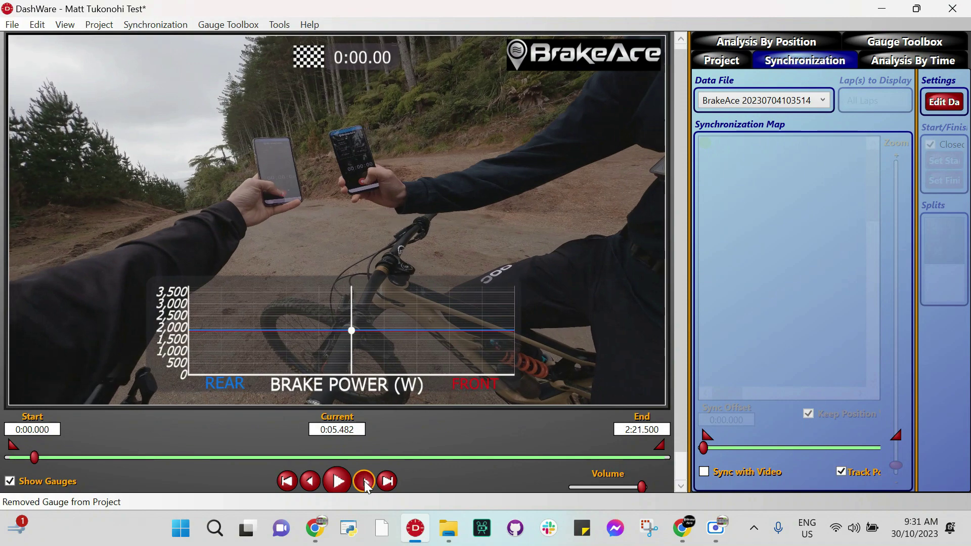
pyautogui.click(364, 481)
pyautogui.click(364, 481)
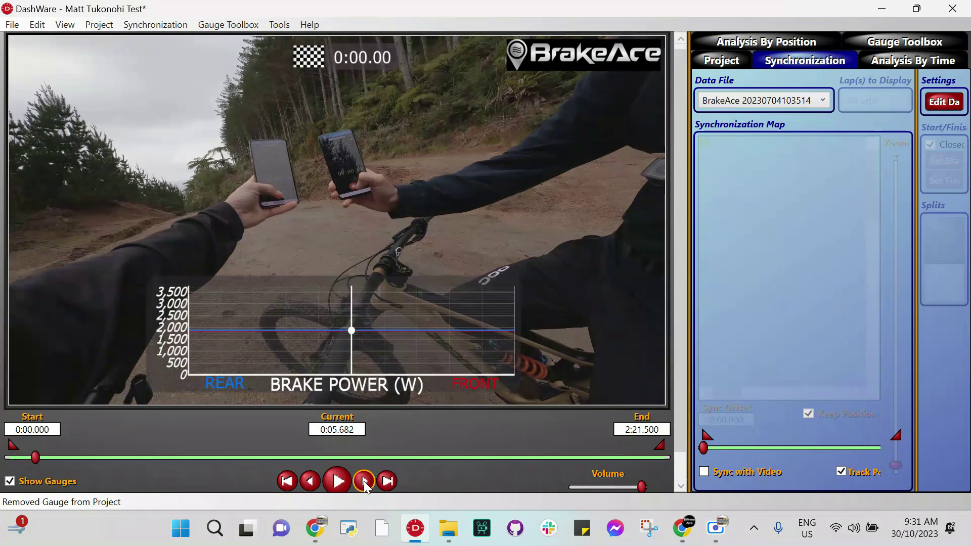
pyautogui.click(364, 481)
pyautogui.click(364, 480)
pyautogui.click(364, 481)
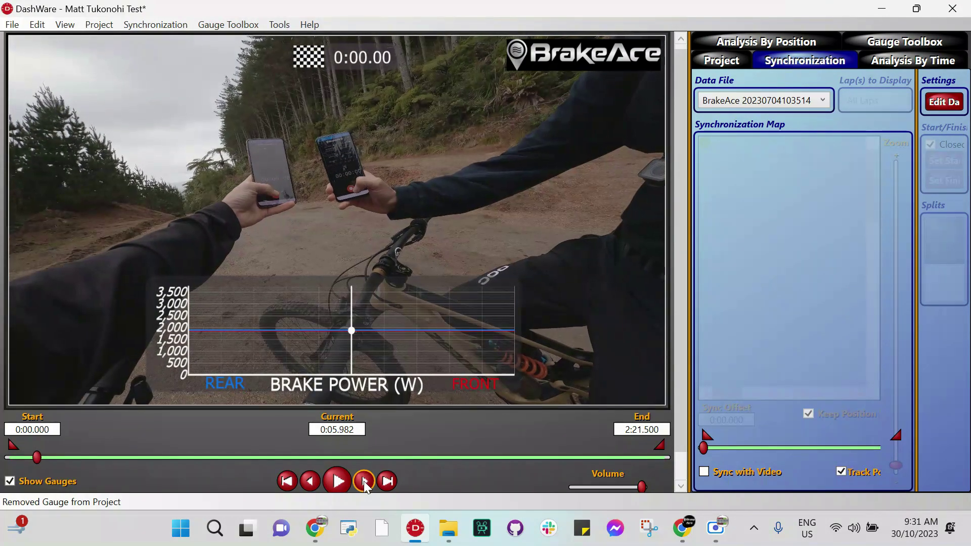
pyautogui.click(364, 481)
pyautogui.click(364, 481)
pyautogui.click(364, 480)
pyautogui.click(364, 481)
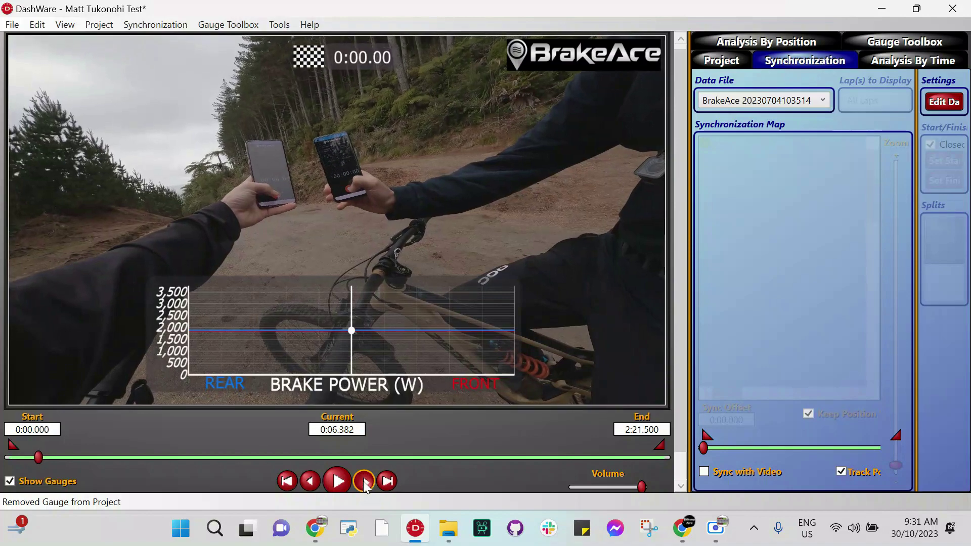
pyautogui.click(364, 481)
pyautogui.click(364, 481)
pyautogui.click(364, 480)
pyautogui.click(364, 481)
pyautogui.click(364, 481)
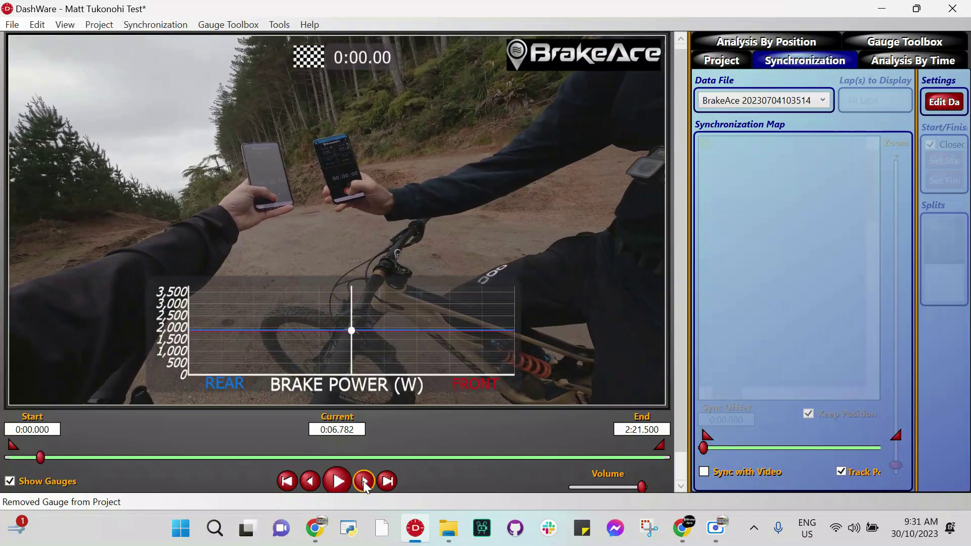
pyautogui.click(364, 481)
pyautogui.click(364, 480)
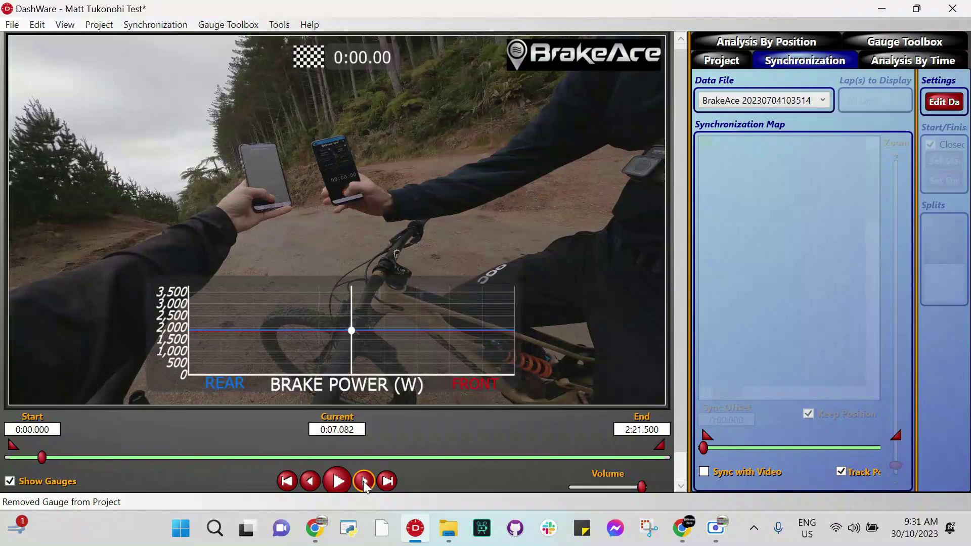
pyautogui.click(365, 481)
pyautogui.click(364, 481)
pyautogui.click(364, 481)
pyautogui.click(365, 481)
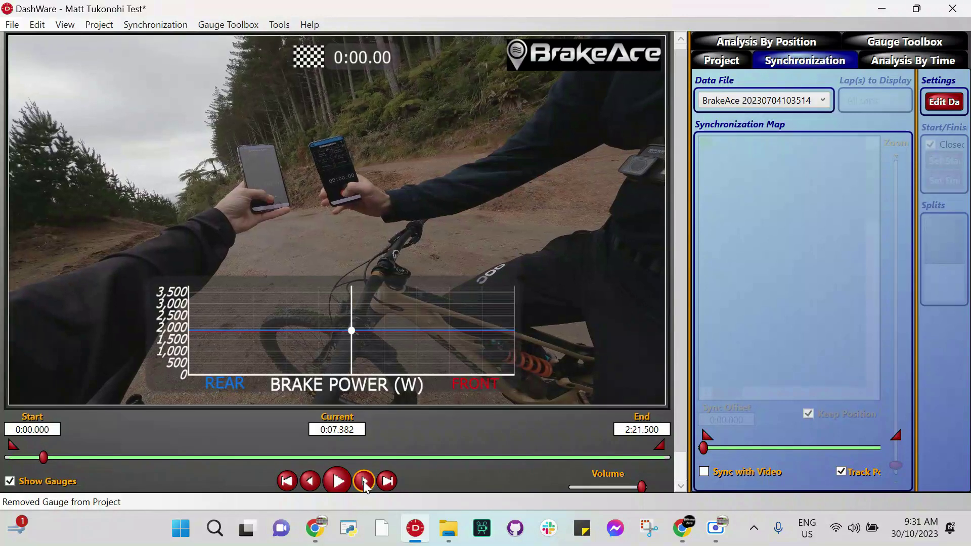
pyautogui.click(364, 481)
pyautogui.click(365, 481)
pyautogui.click(364, 481)
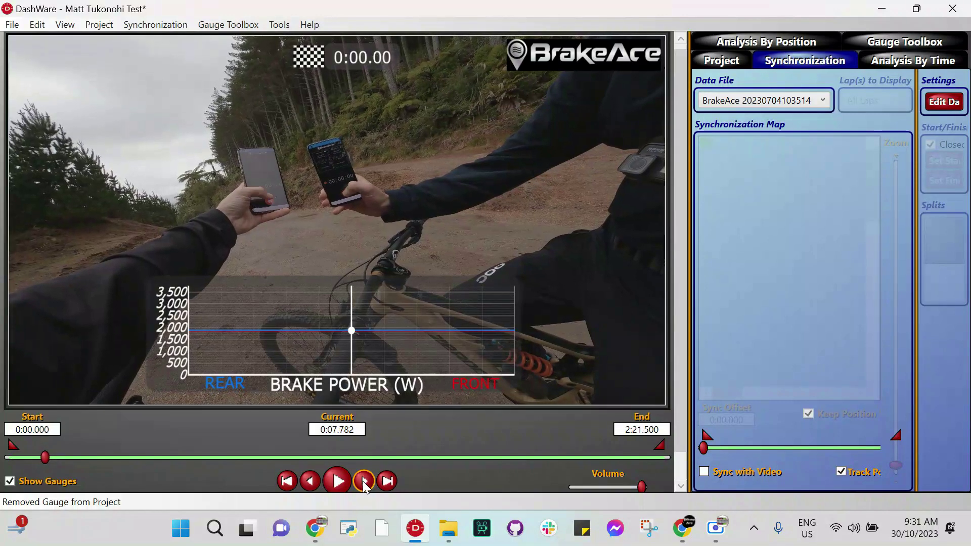
pyautogui.click(364, 481)
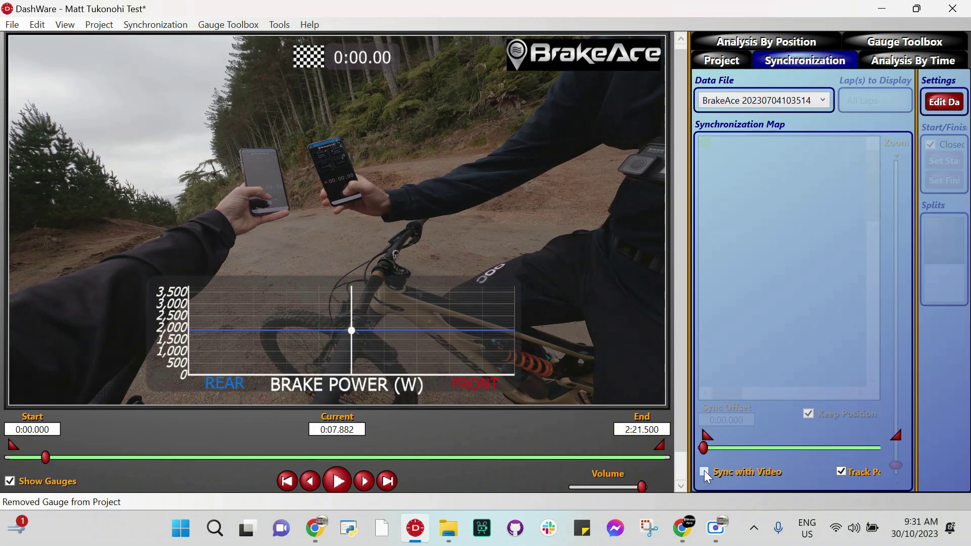
# Tick Sync with Video so the BrakeAce data offset becomes -0:07.882
pyautogui.click(729, 475)
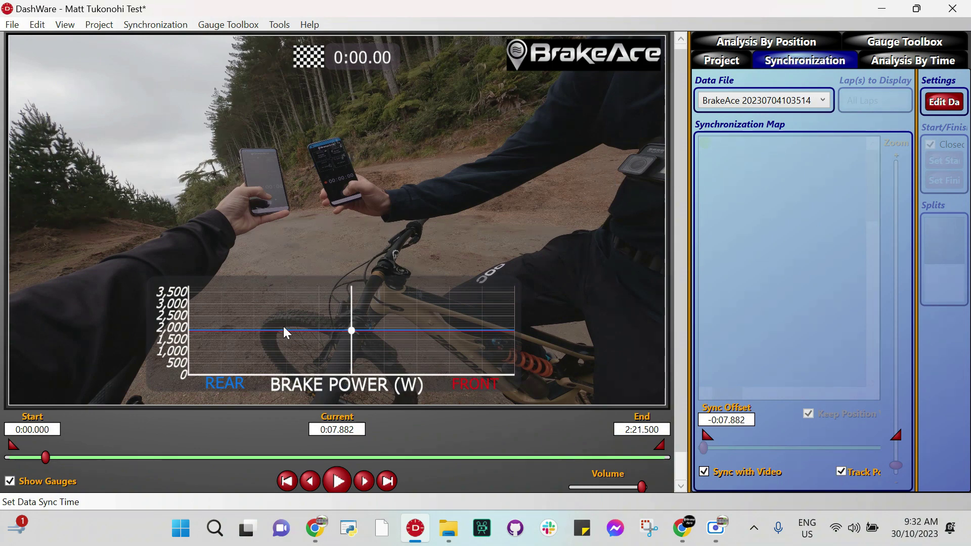
pyautogui.click(294, 300)
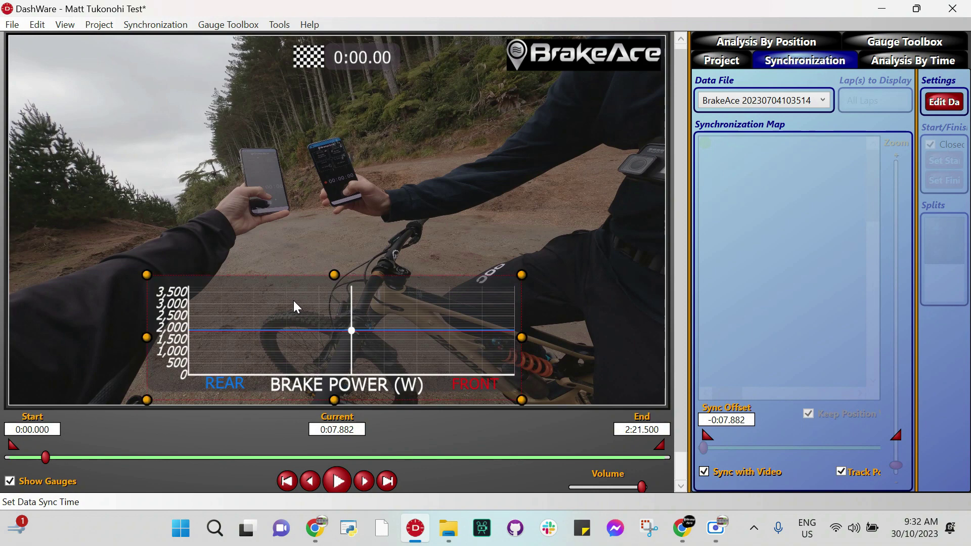
# Map the Front Brake Power (Rolling) gauge's data value to Front Brake Power (W)
pyautogui.click(721, 59)
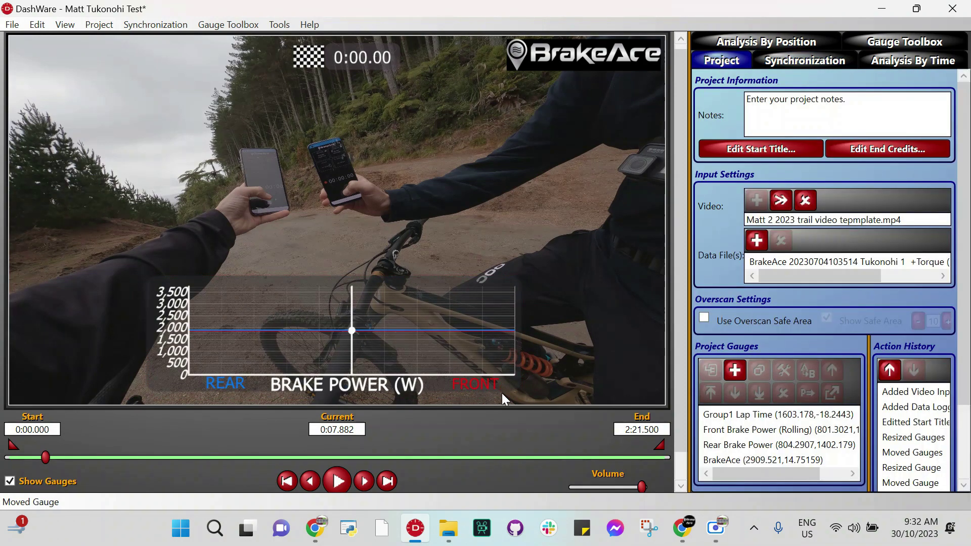
pyautogui.click(757, 433)
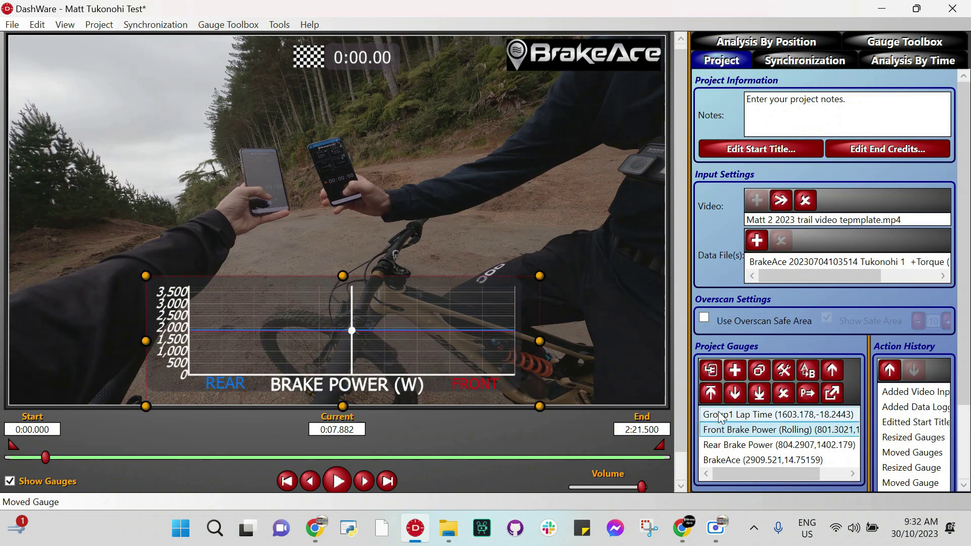
pyautogui.click(711, 369)
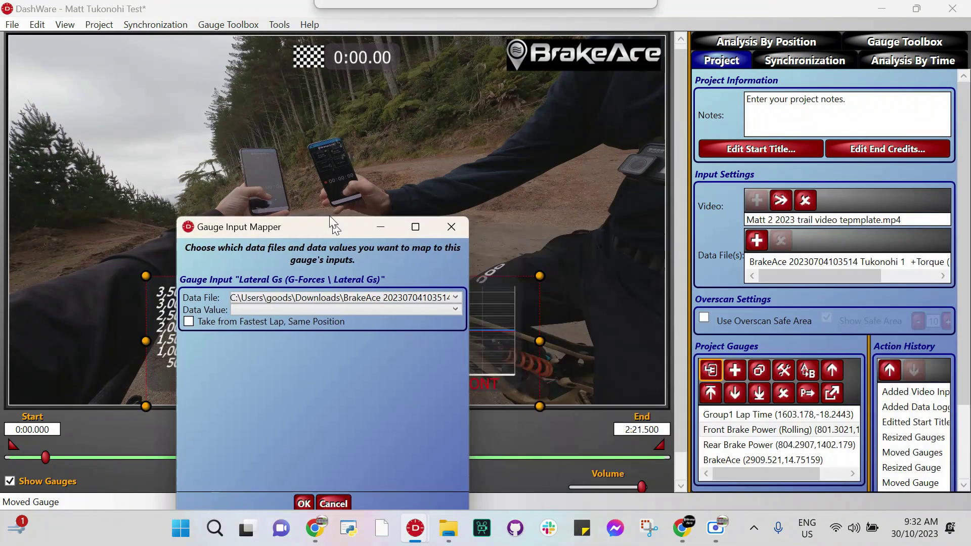
pyautogui.moveTo(353, 223); pyautogui.dragTo(397, 98)
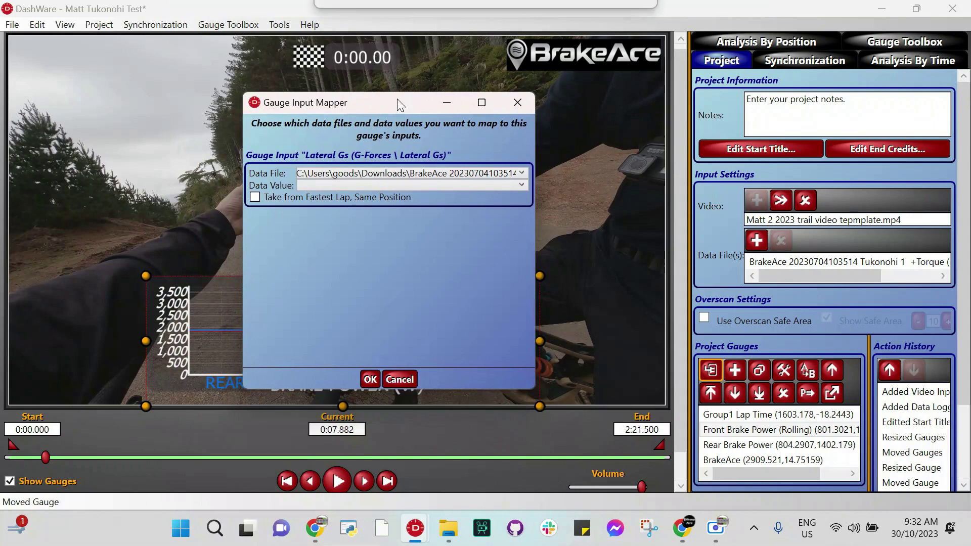
pyautogui.click(521, 184)
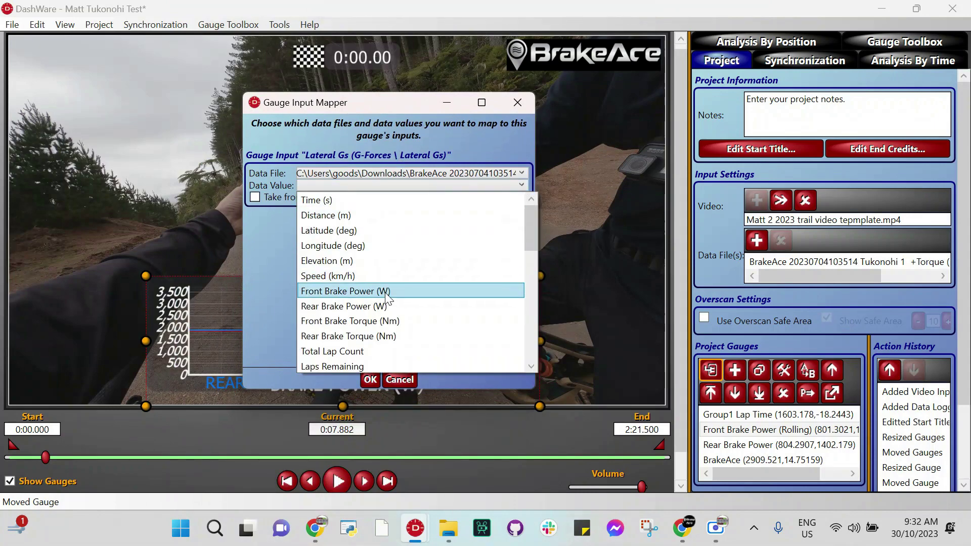
pyautogui.click(385, 292)
pyautogui.click(524, 184)
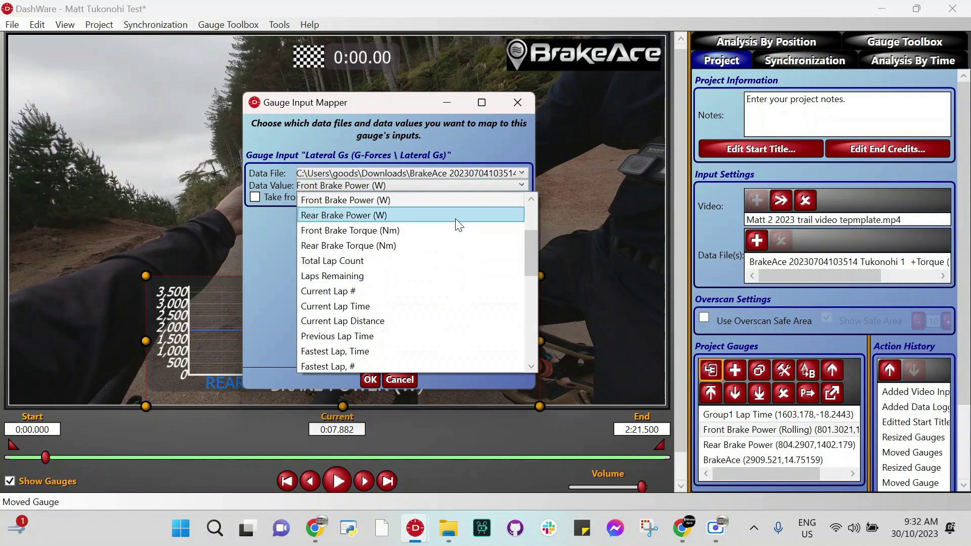
pyautogui.scroll(-4, 435, 349)
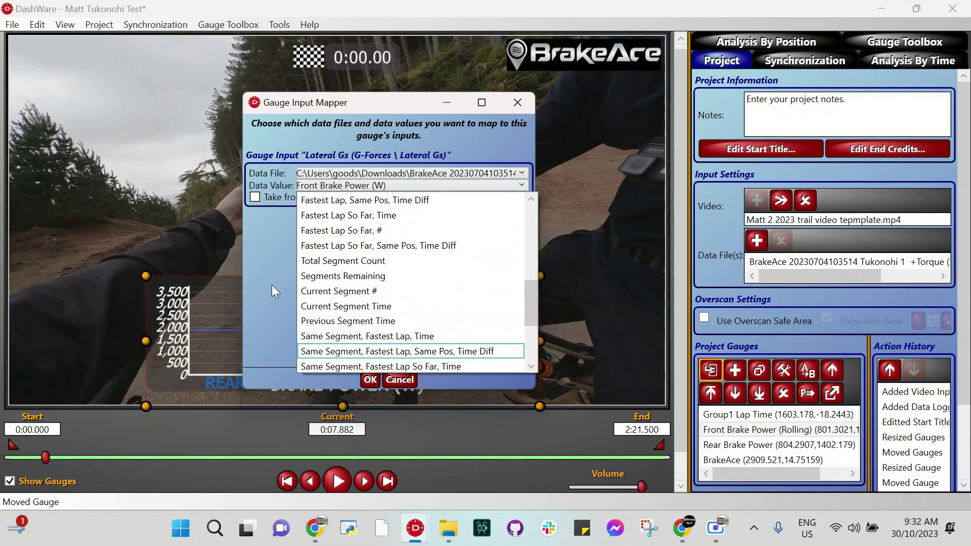
pyautogui.click(272, 294)
pyautogui.click(371, 380)
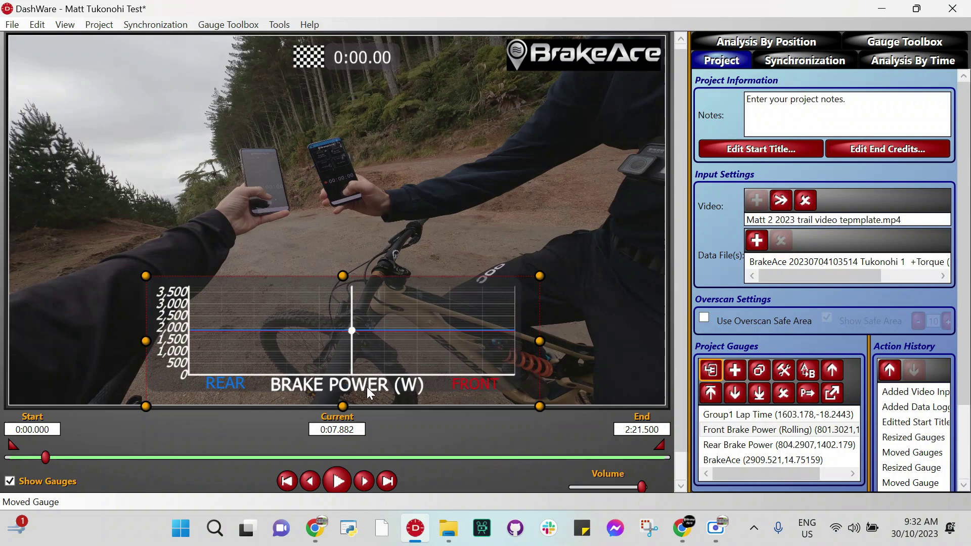
# Map the Rear Brake Power gauge's data value to Rear Brake Power (W)
pyautogui.click(736, 445)
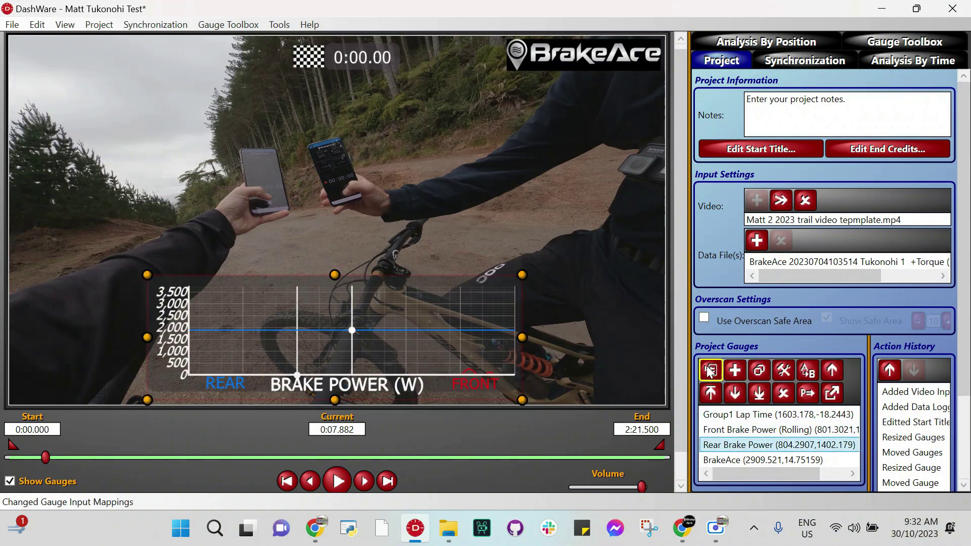
pyautogui.click(711, 370)
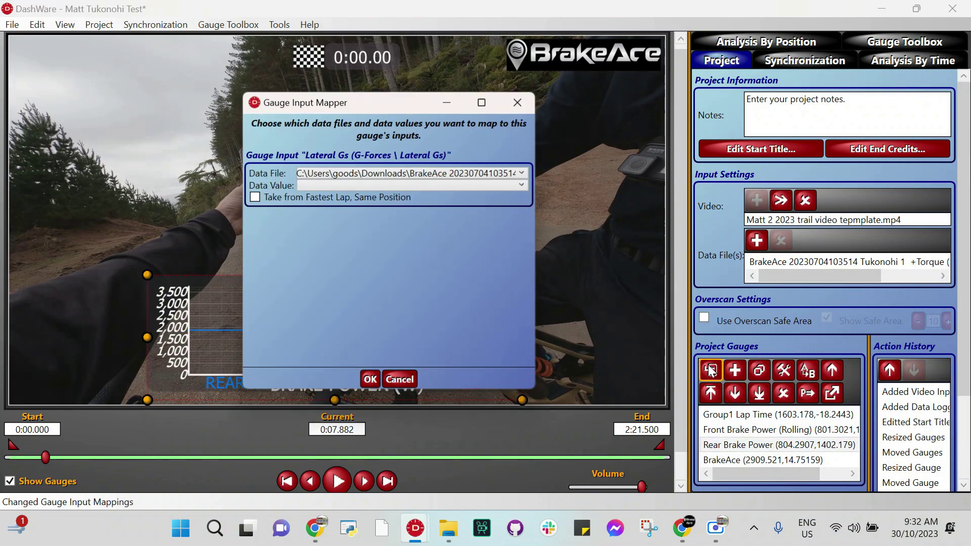
pyautogui.click(462, 185)
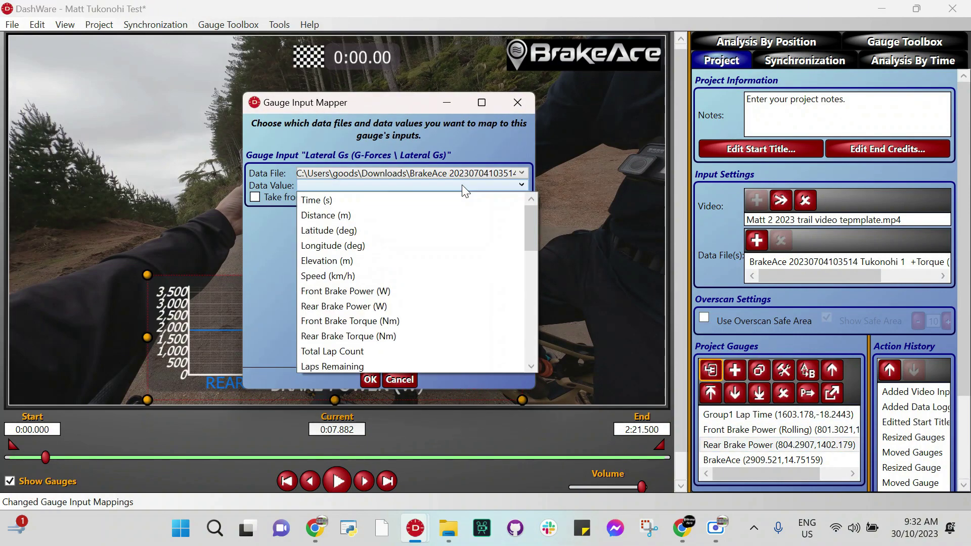
pyautogui.click(329, 306)
pyautogui.click(371, 379)
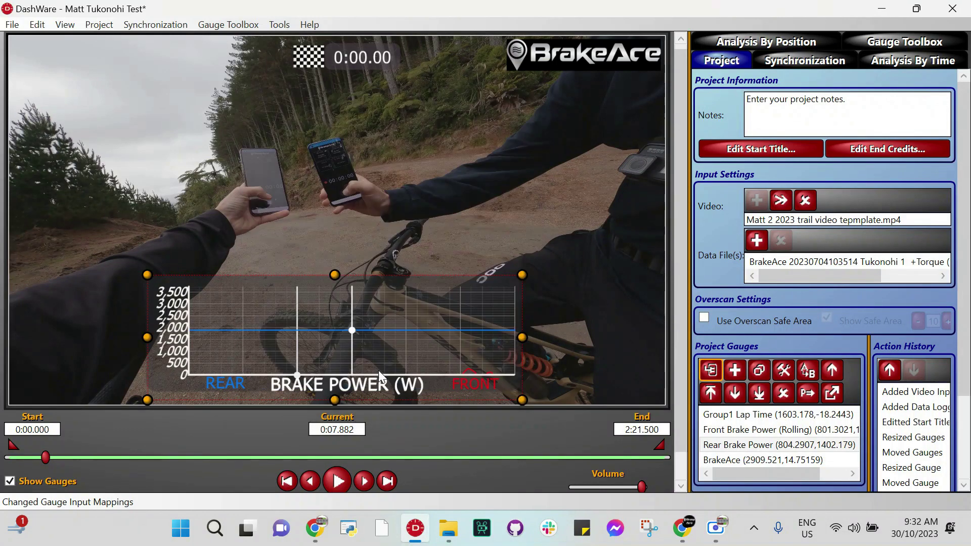
# Open the Front Brake Power (Rolling) gauge for editing, leaving its data mapping unchanged
pyautogui.click(592, 361)
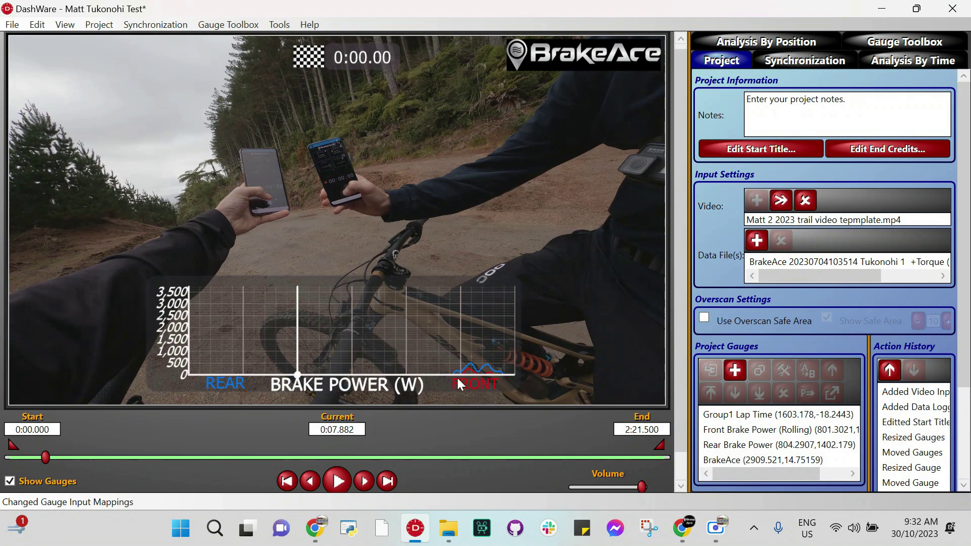
pyautogui.doubleClick(748, 431)
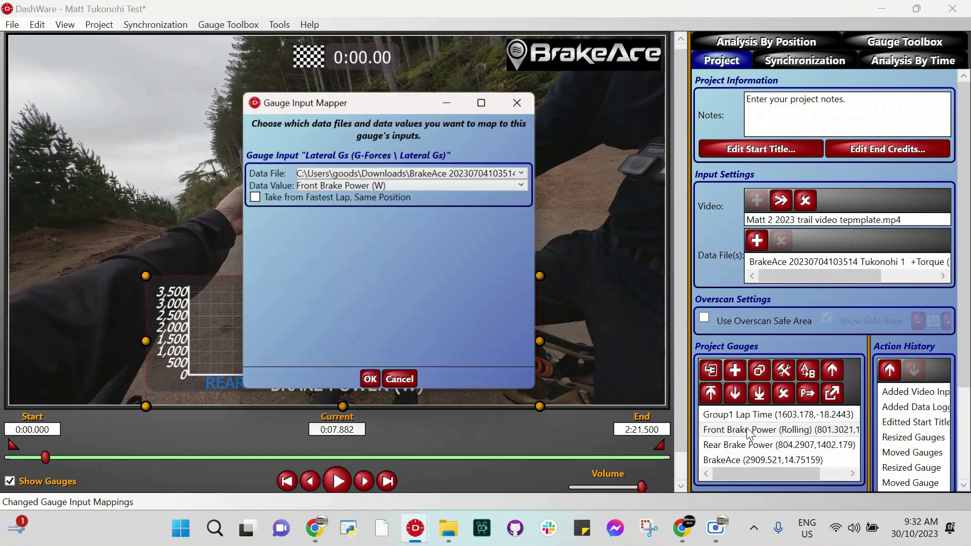
pyautogui.click(519, 105)
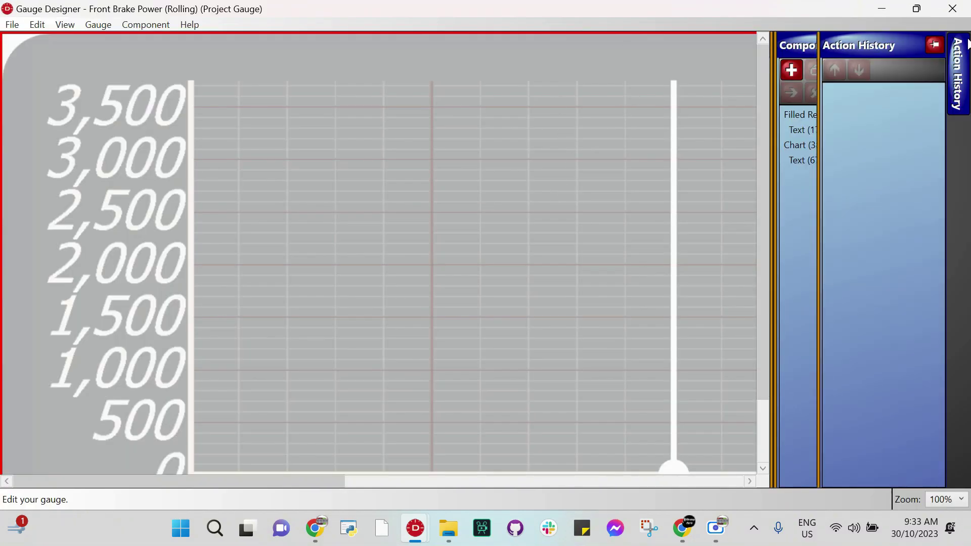
# Open the Chart component's properties in the Front Brake Power (Rolling) gauge
pyautogui.scroll(-2, 221, 171)
pyautogui.scroll(2, 232, 201)
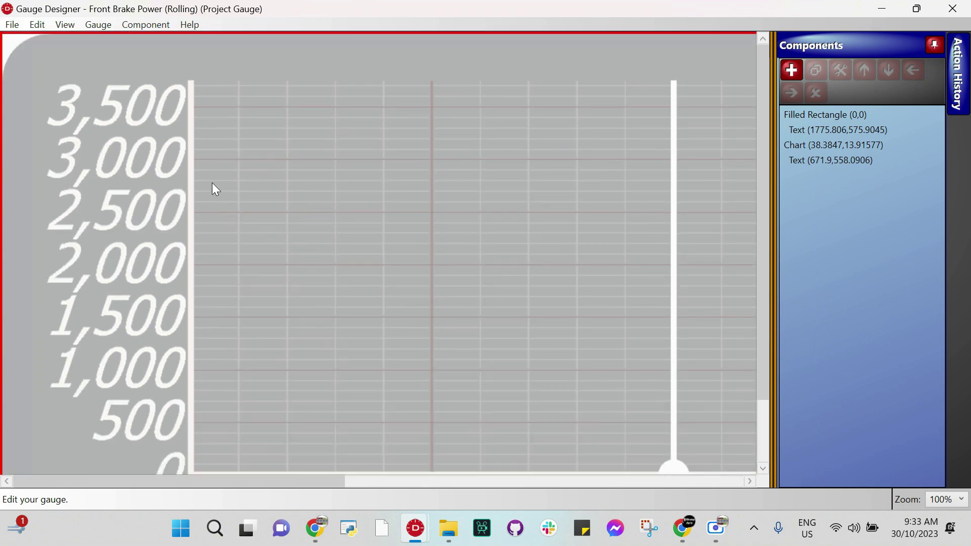
pyautogui.click(13, 25)
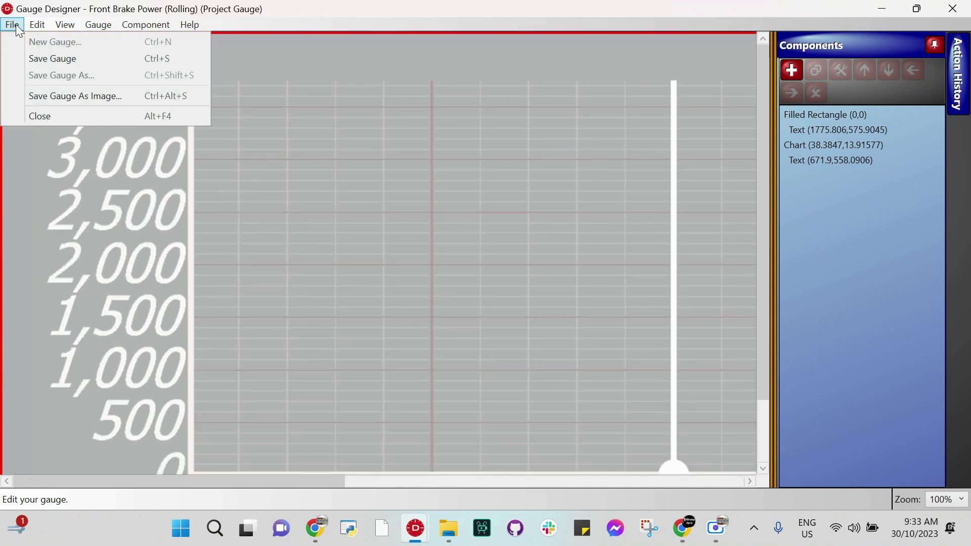
pyautogui.moveTo(37, 26)
pyautogui.click(819, 143)
pyautogui.doubleClick(817, 142)
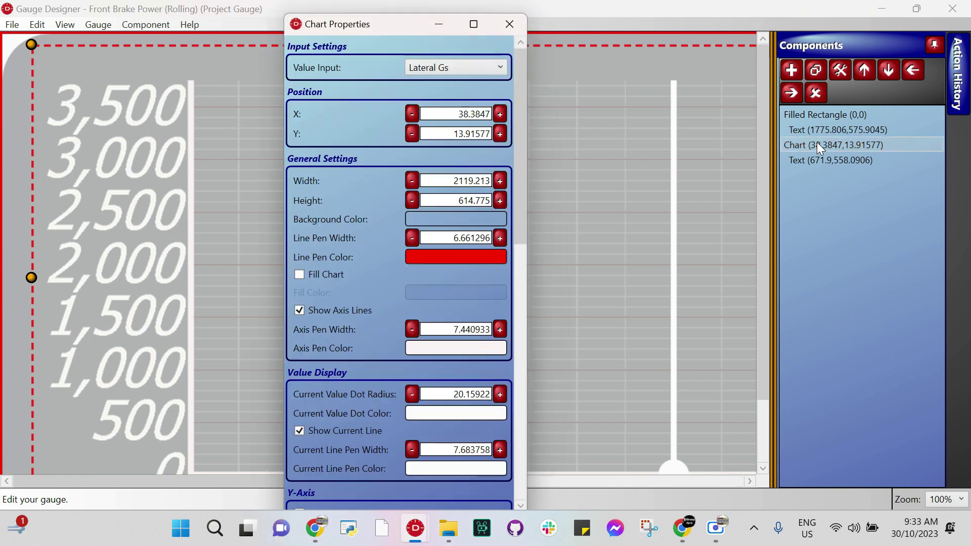
pyautogui.scroll(-10, 423, 157)
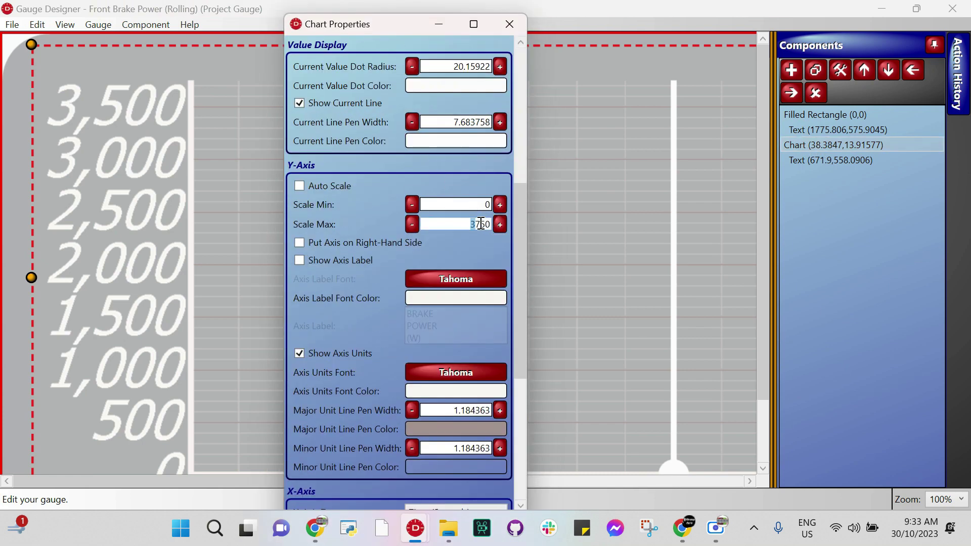
# Change Y-Axis Scale Max to 2000, then close Gauge Designer and save the gauge
pyautogui.click(501, 225)
pyautogui.write('20')
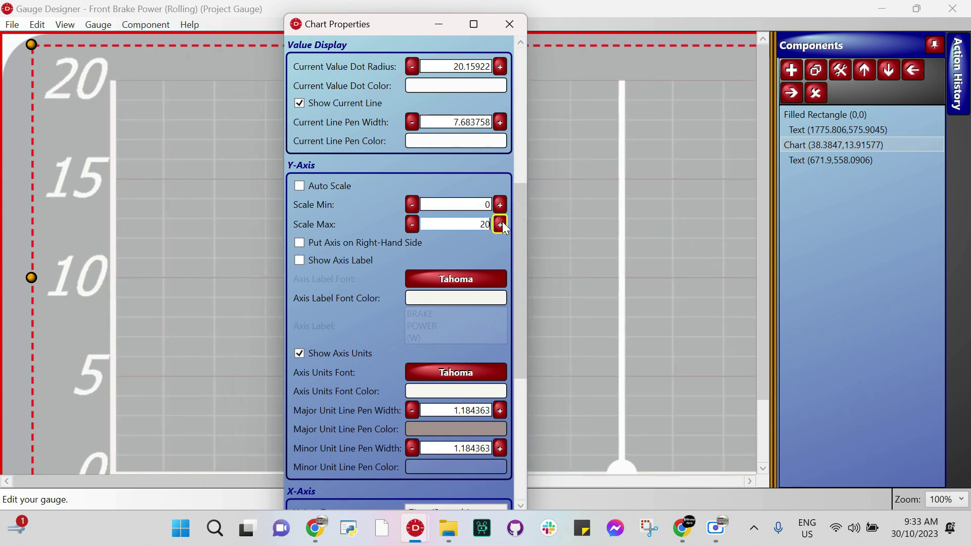
pyautogui.write('0')
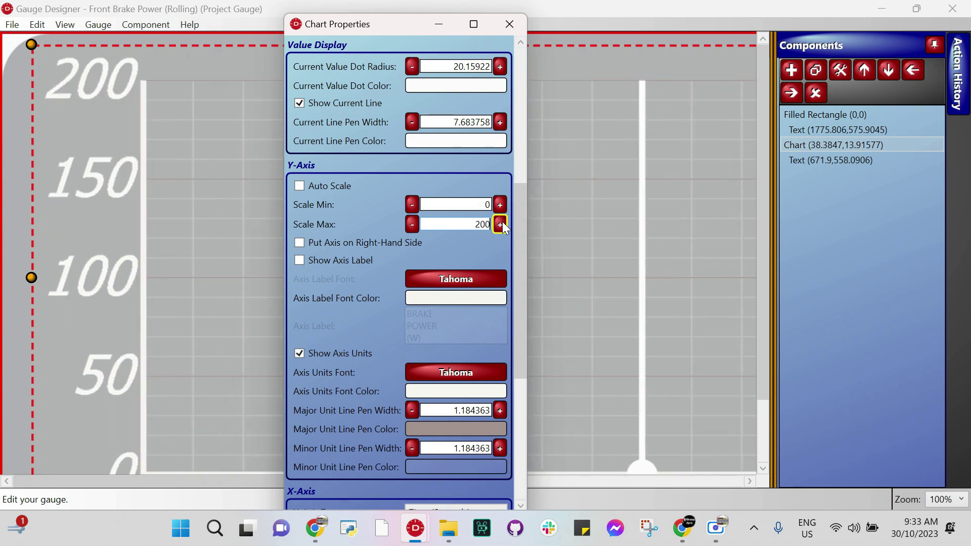
pyautogui.write('0')
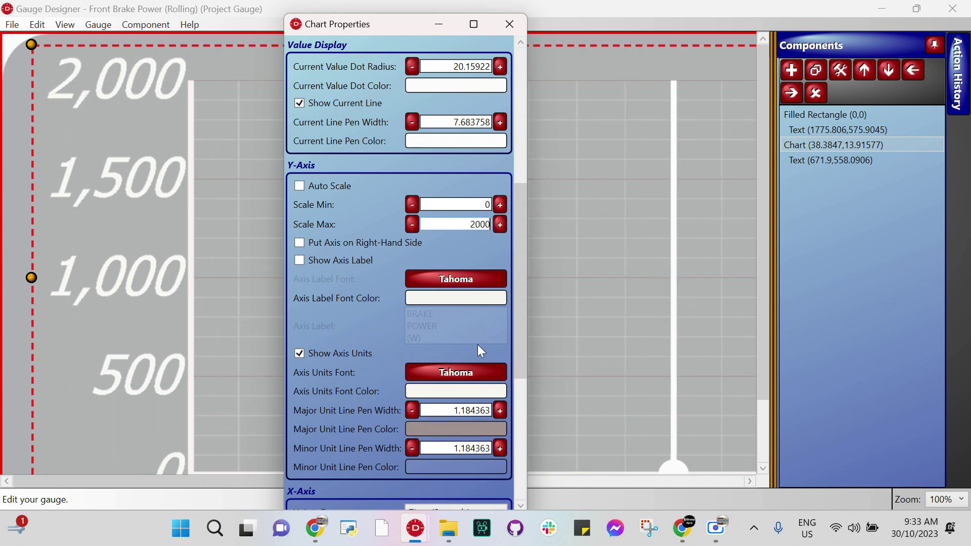
pyautogui.moveTo(397, 24); pyautogui.dragTo(402, 1)
pyautogui.click(469, 503)
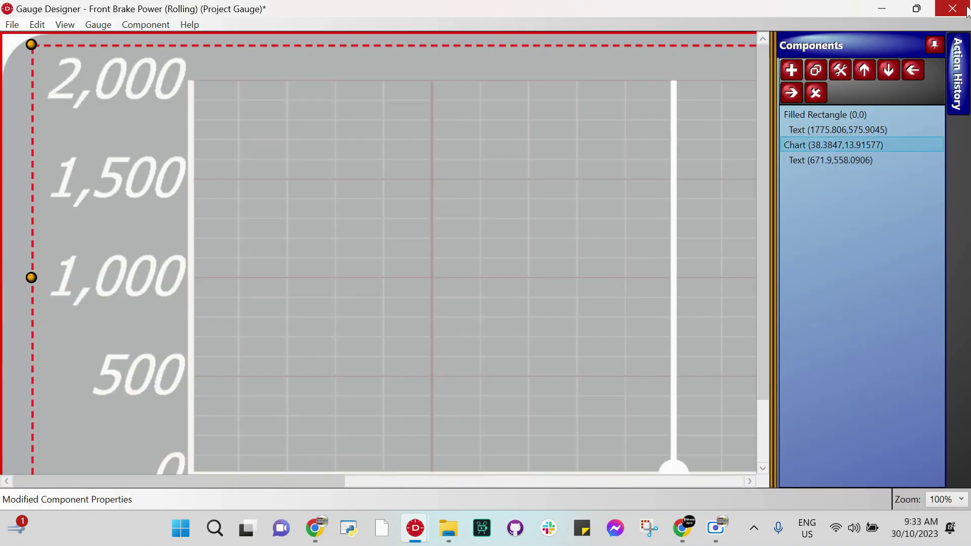
pyautogui.click(967, 11)
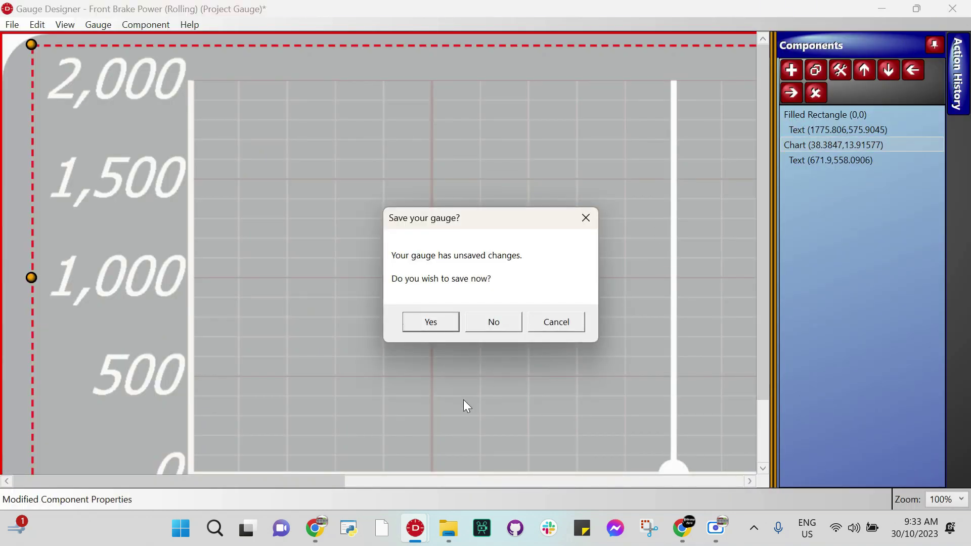
pyautogui.click(433, 321)
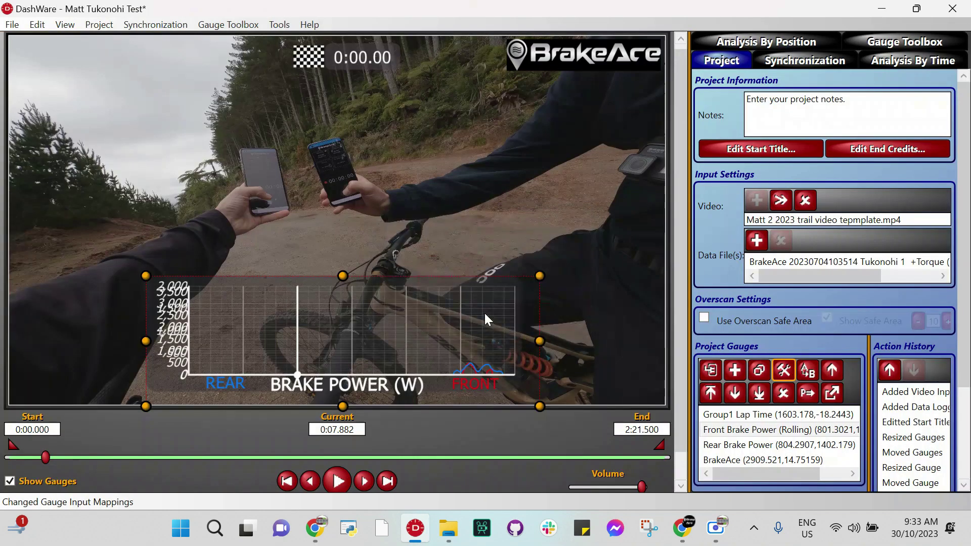
# Change the Rear Brake Power chart's Y-Axis Scale Max from 3750 to 2000 and save the gauge
pyautogui.click(720, 445)
pyautogui.click(759, 371)
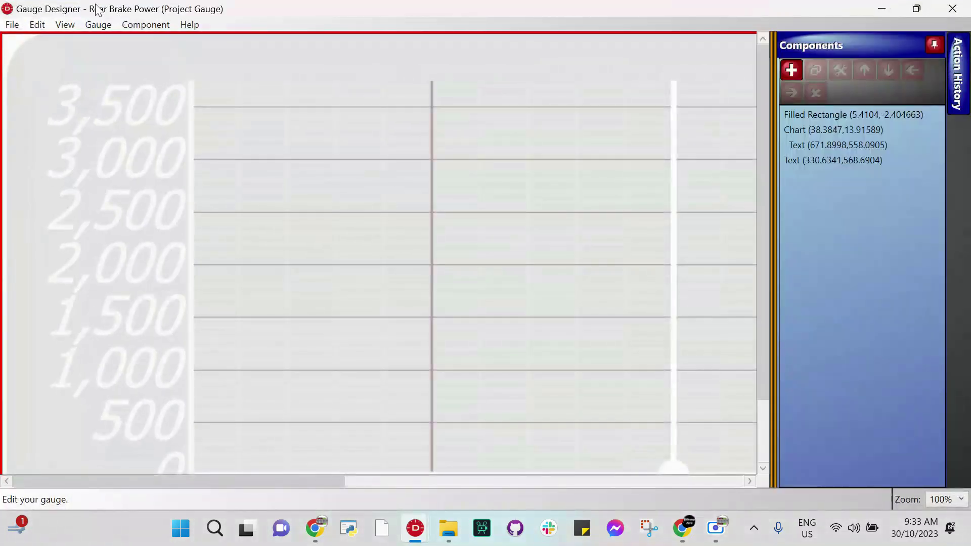
pyautogui.click(12, 24)
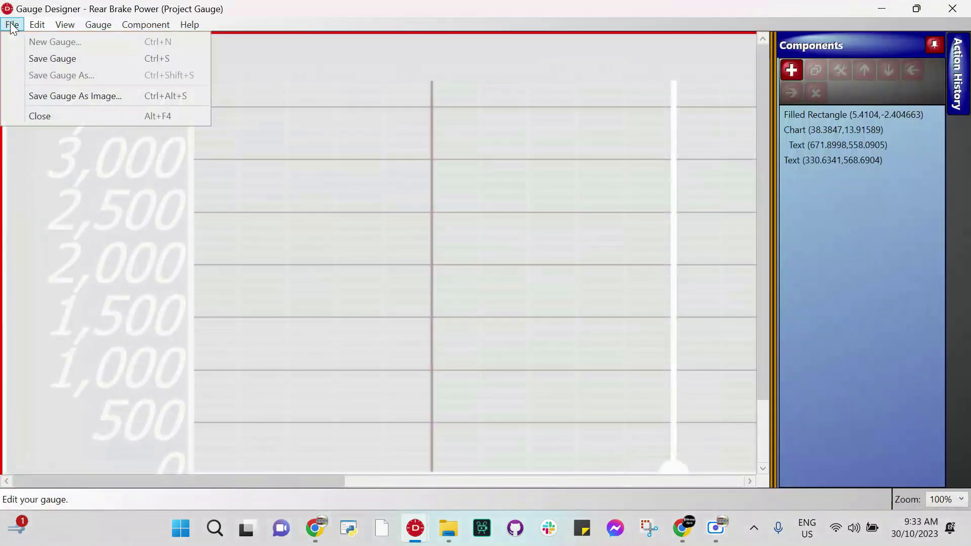
pyautogui.click(807, 129)
pyautogui.doubleClick(808, 131)
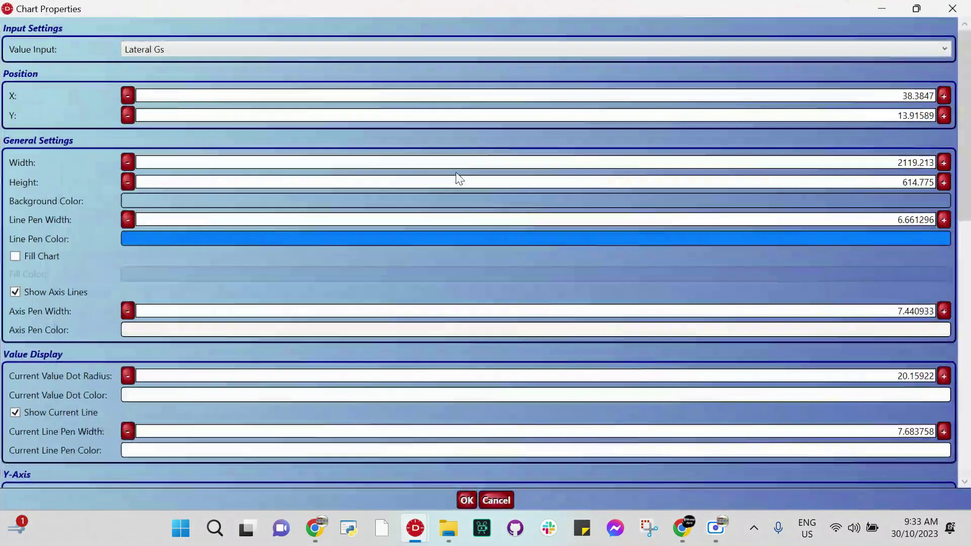
pyautogui.scroll(-4, 277, 210)
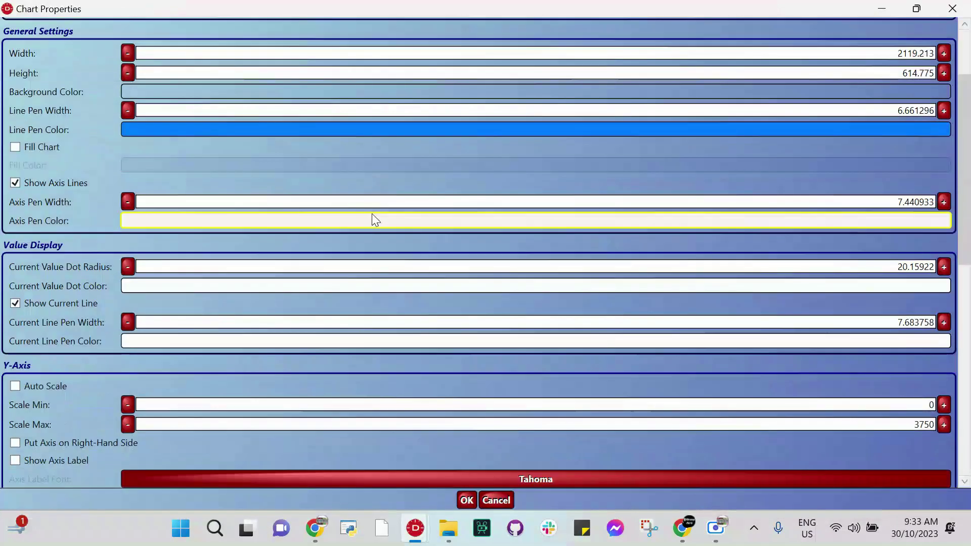
pyautogui.doubleClick(925, 425)
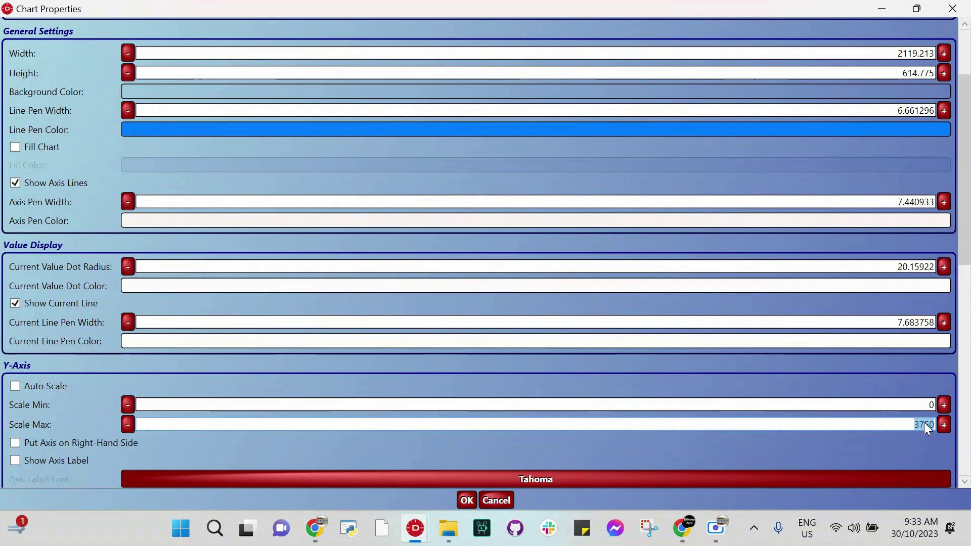
pyautogui.write('20')
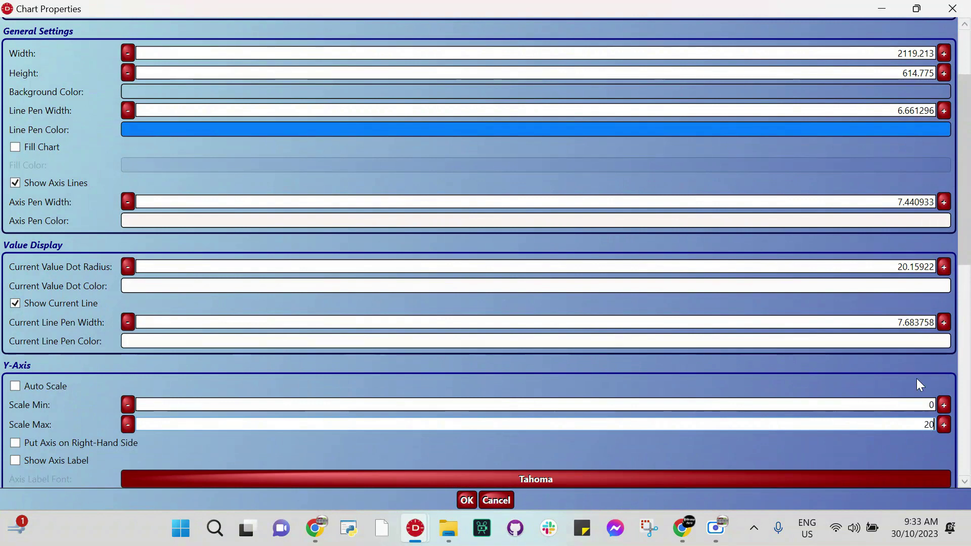
pyautogui.write('0')
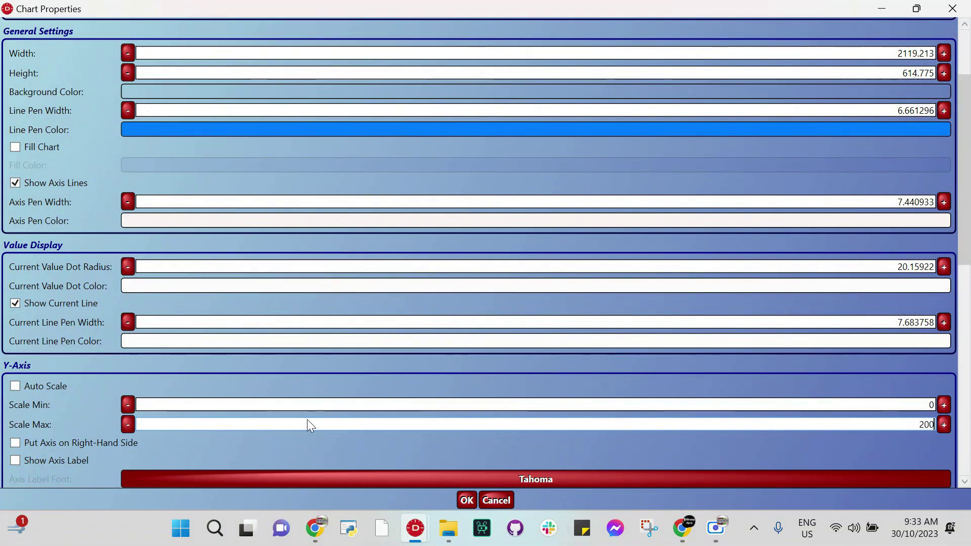
pyautogui.write('0')
pyautogui.click(466, 501)
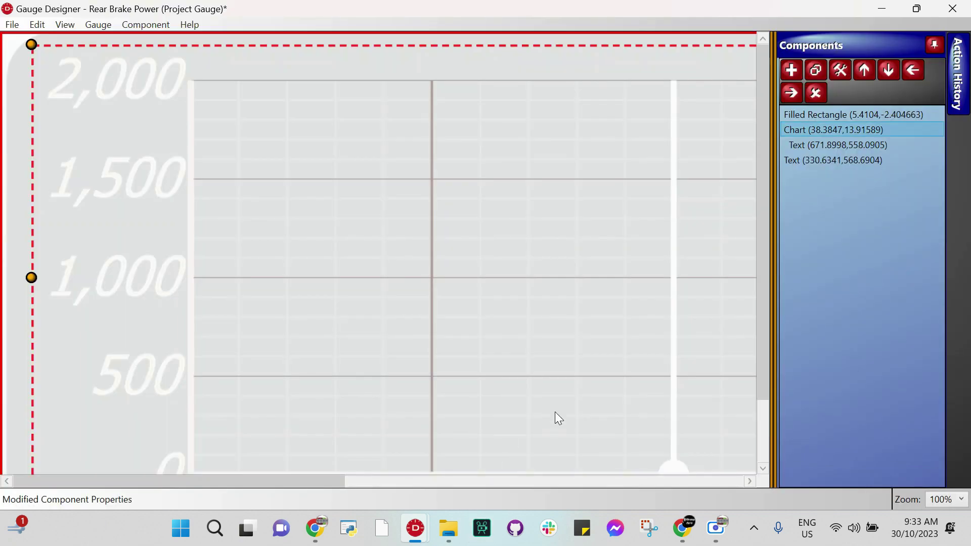
pyautogui.click(952, 9)
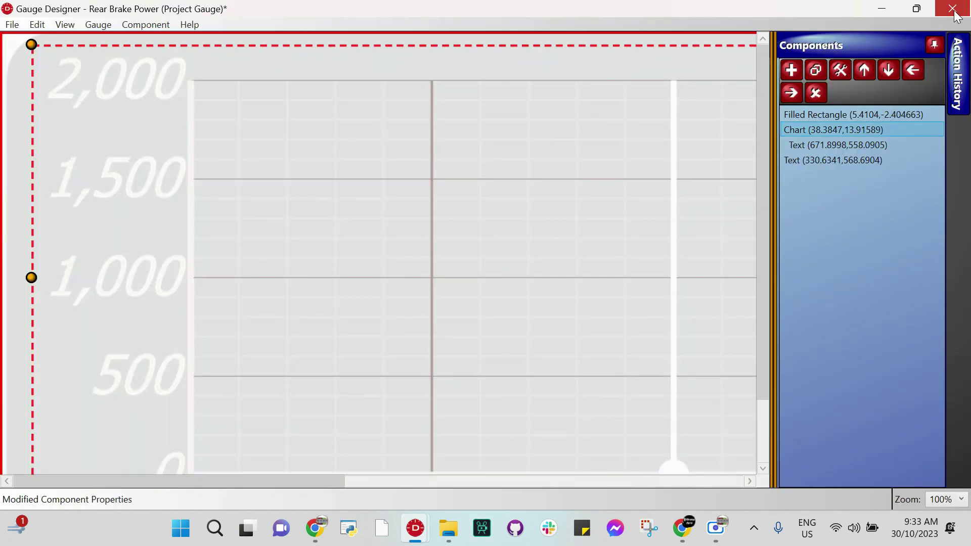
pyautogui.click(430, 322)
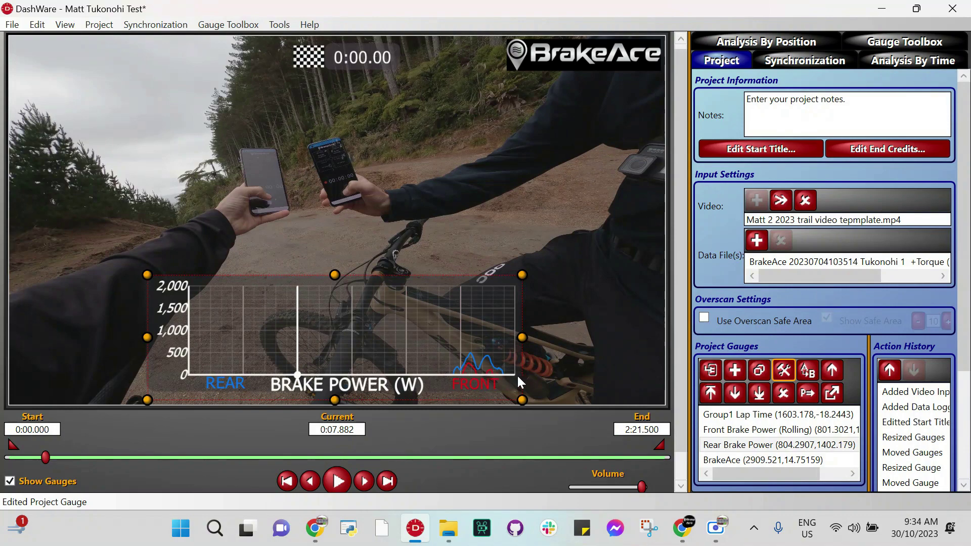
# Show the BrakeAce Synchronization settings and start playing the ride video with its overlay
pyautogui.click(805, 60)
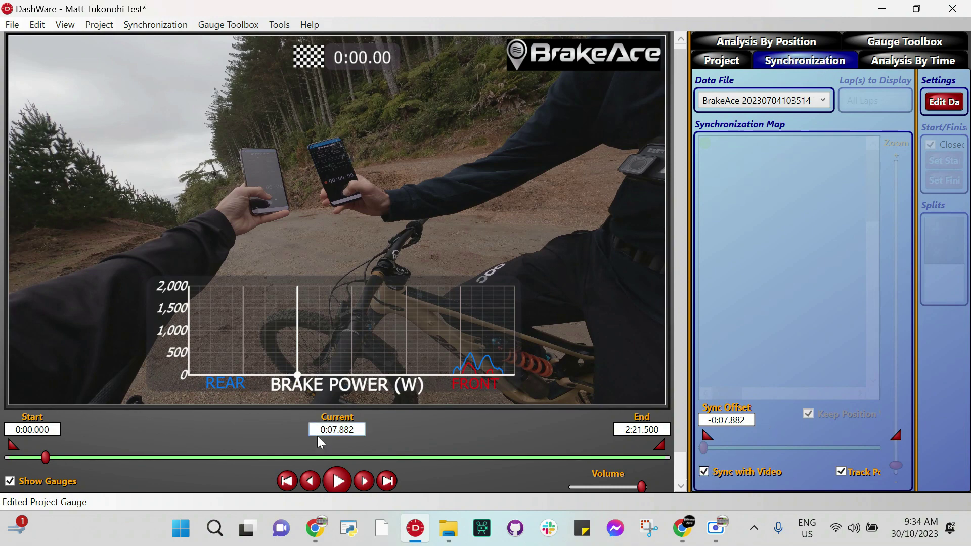
pyautogui.click(336, 481)
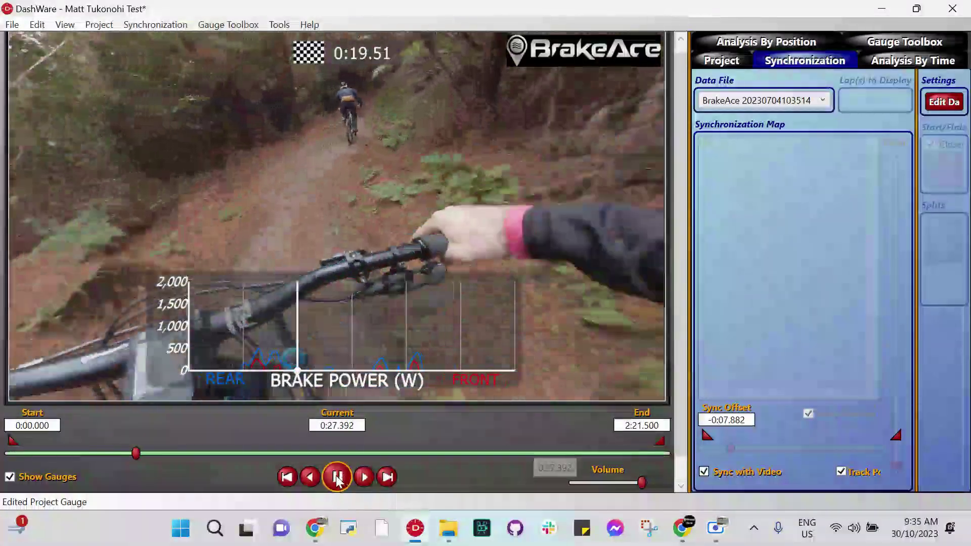
# Pause the preview at 0:28.515 to check the brake data alignment
pyautogui.click(337, 478)
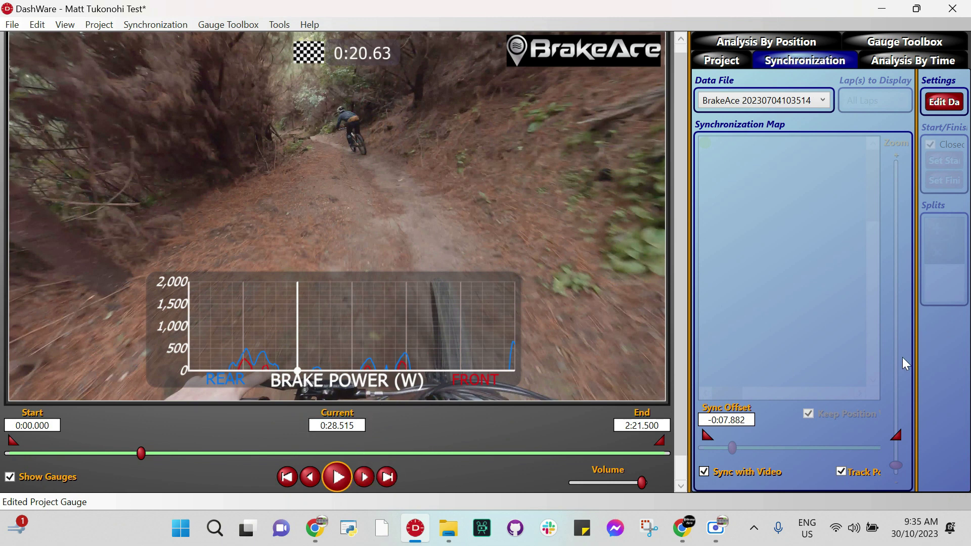
# Unsync the data, step the video two frames forward and back, and re-sync at -0:09.218
pyautogui.click(712, 474)
pyautogui.click(365, 479)
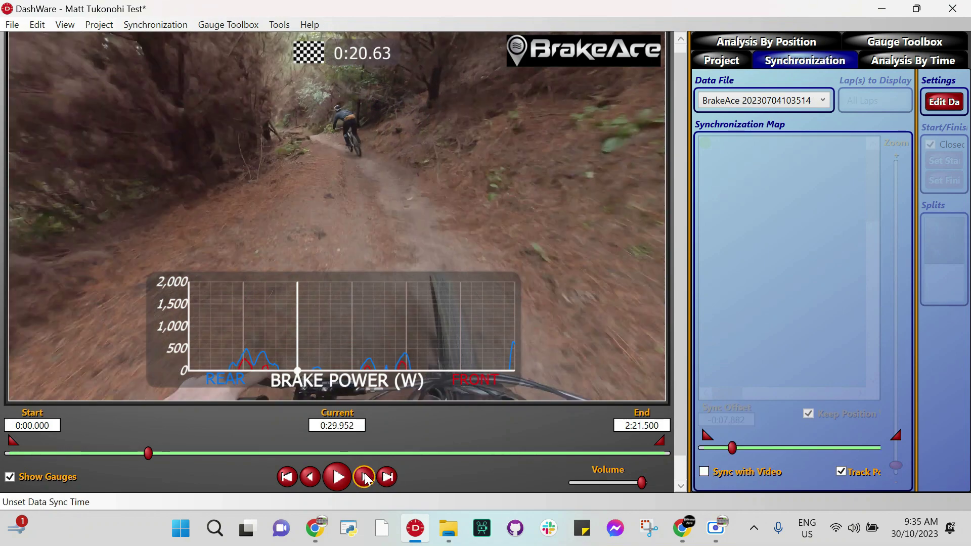
pyautogui.click(365, 478)
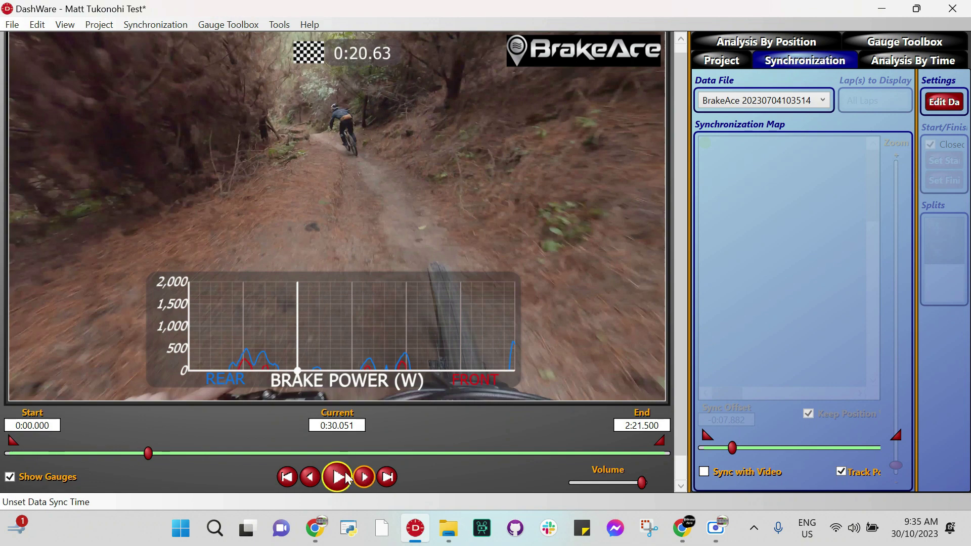
pyautogui.click(312, 479)
pyautogui.click(312, 479)
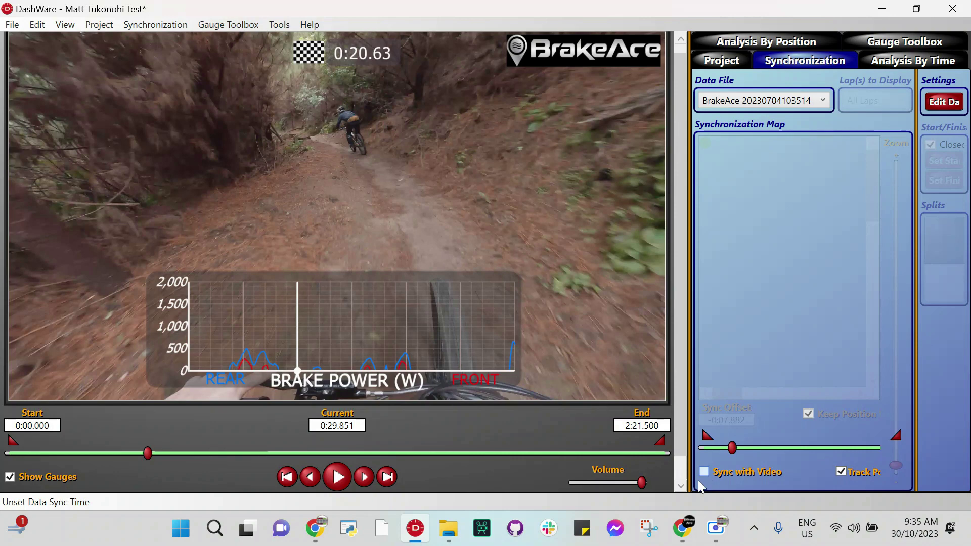
pyautogui.click(702, 477)
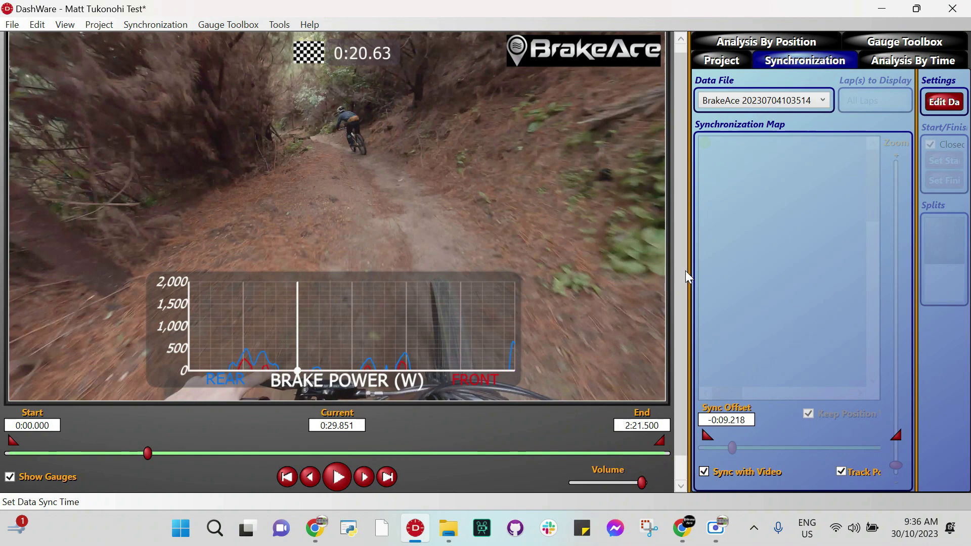
pyautogui.click(11, 25)
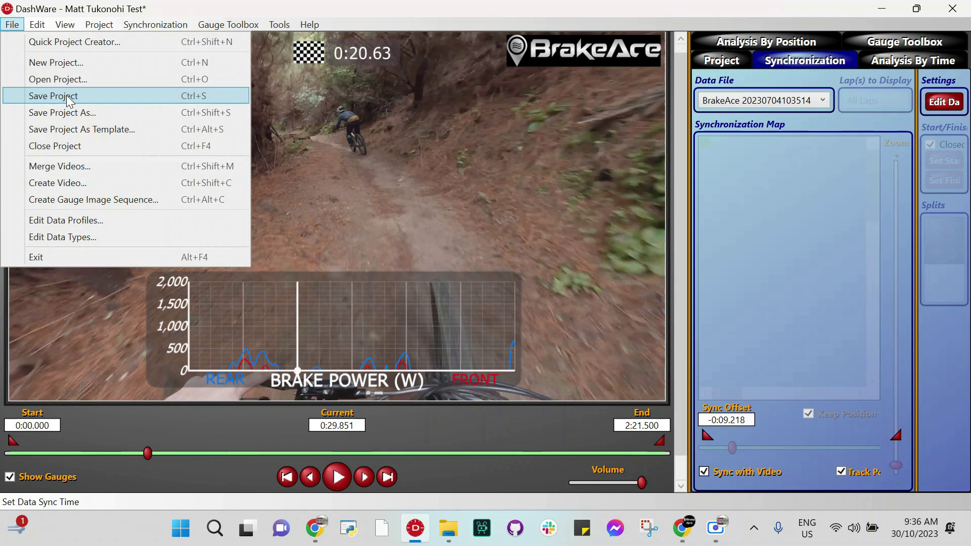
# Save the project and render the MP4 with Auto quality off and the Quality slider set manually
pyautogui.click(66, 96)
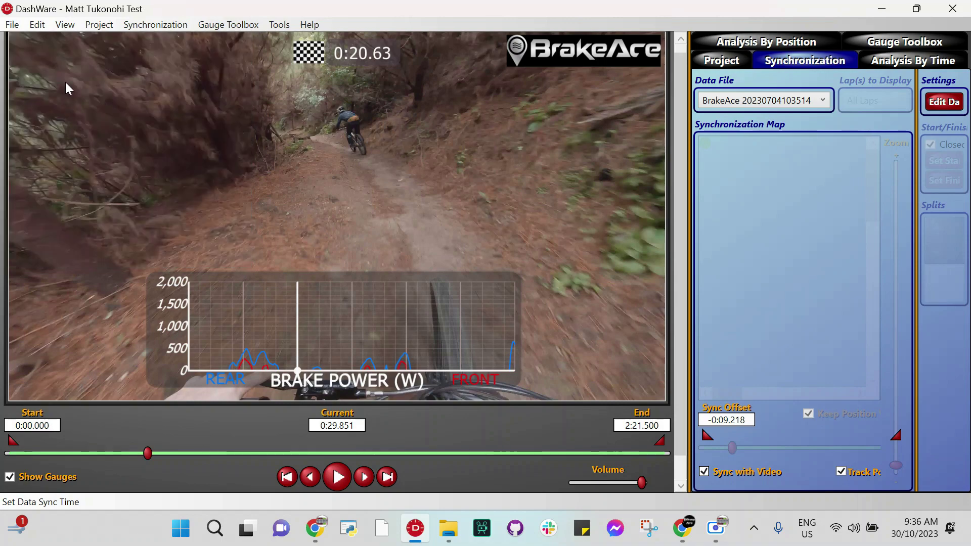
pyautogui.click(13, 25)
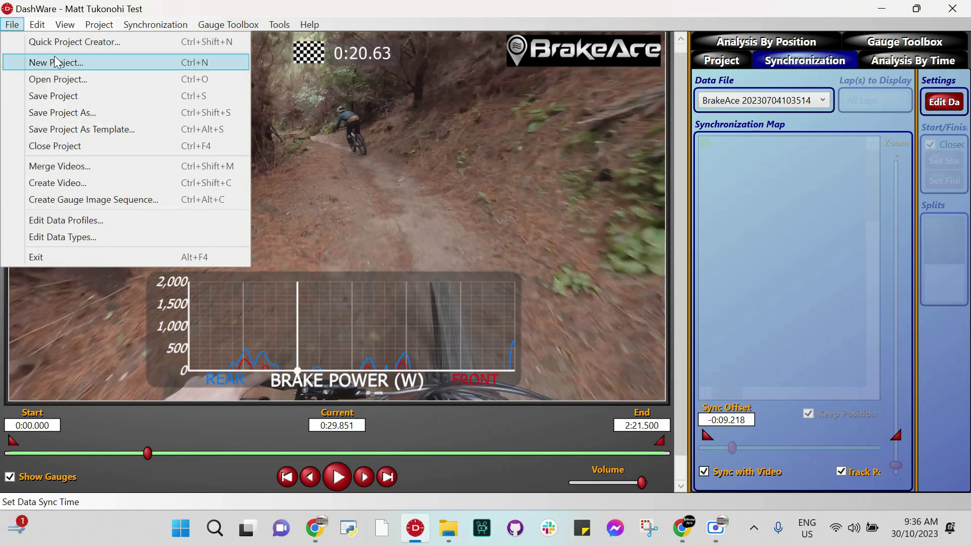
pyautogui.click(73, 188)
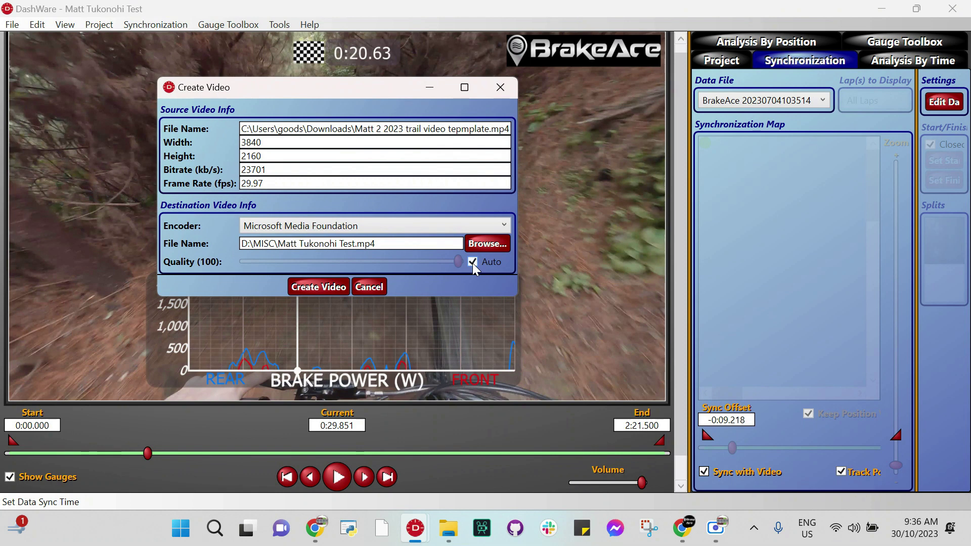
pyautogui.click(473, 262)
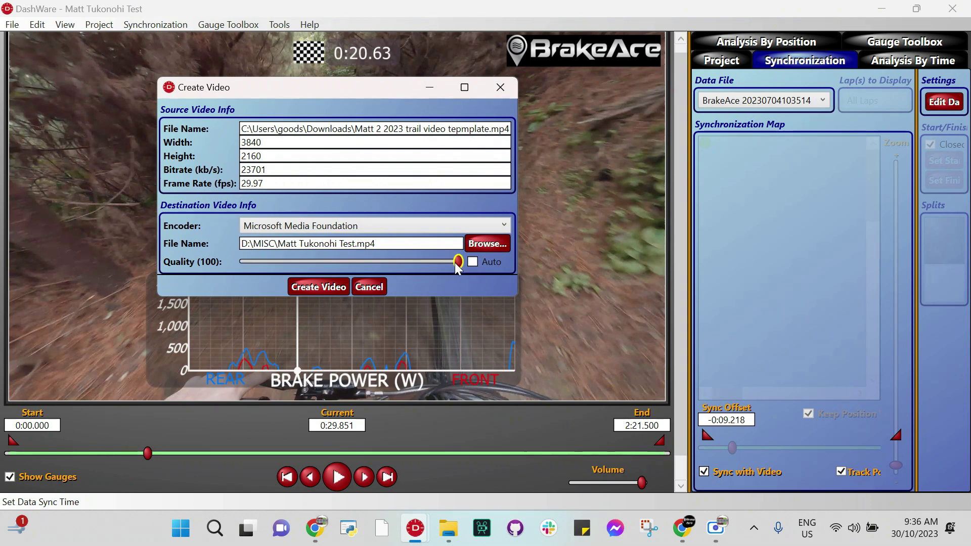
pyautogui.moveTo(456, 262); pyautogui.dragTo(220, 265)
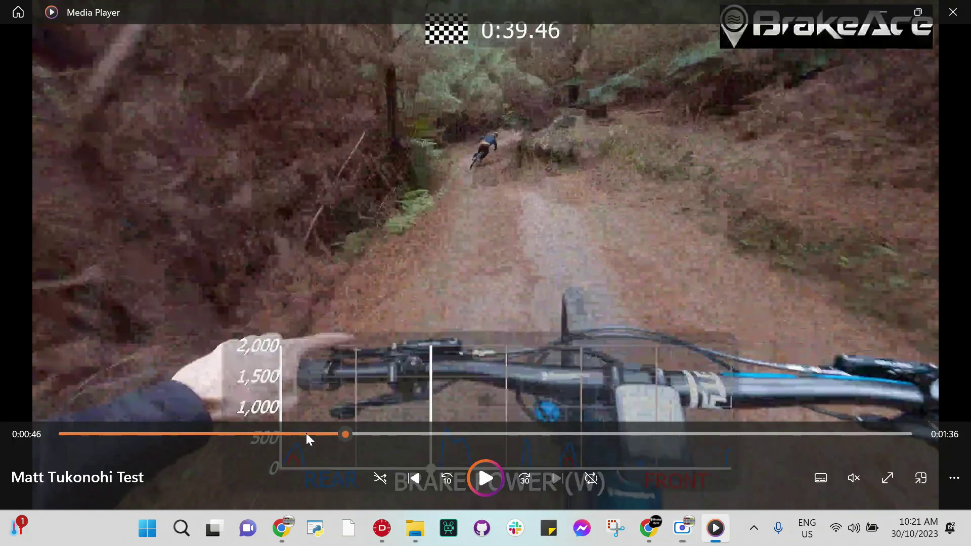
# Play the rendered ride video from its beginning in Media Player, then switch back to DashWare
pyautogui.moveTo(306, 434); pyautogui.dragTo(122, 432)
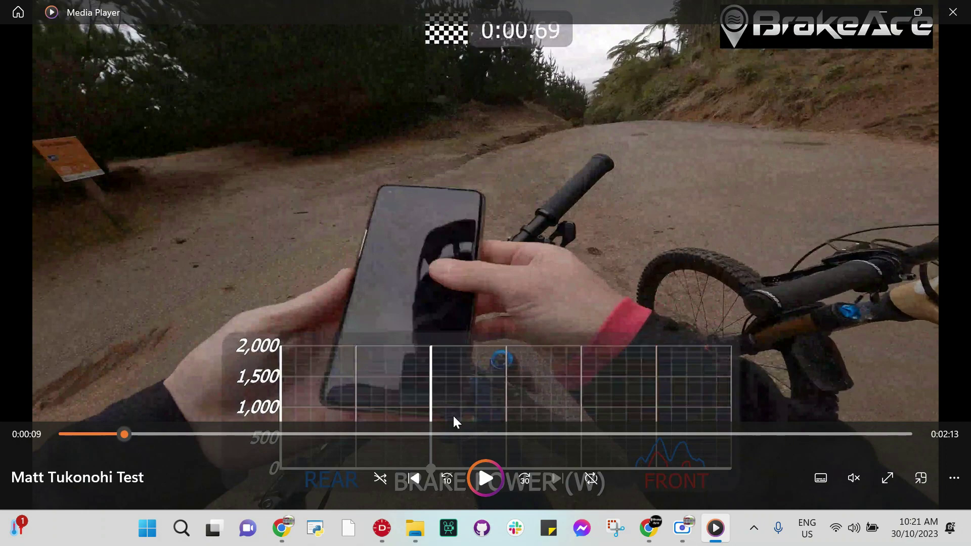
pyautogui.click(484, 478)
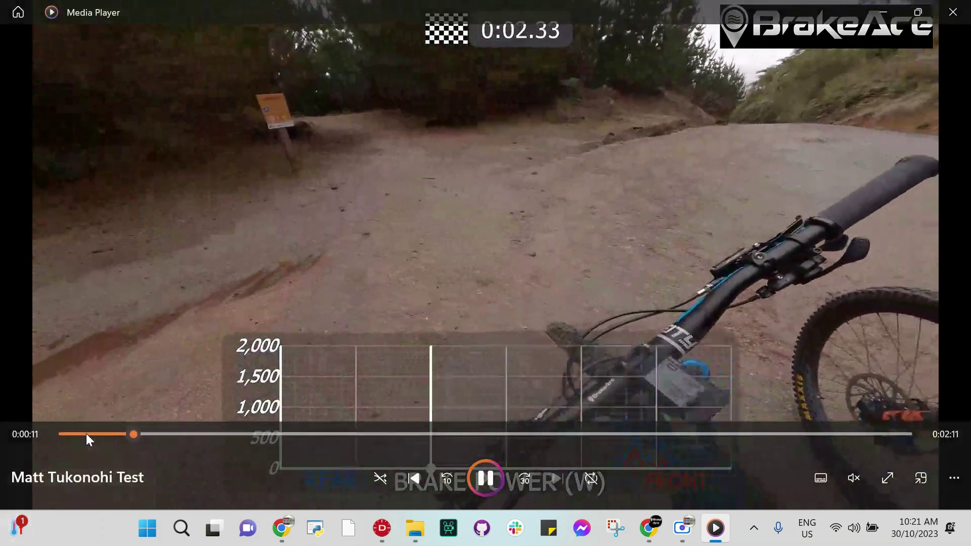
pyautogui.click(101, 434)
pyautogui.click(86, 434)
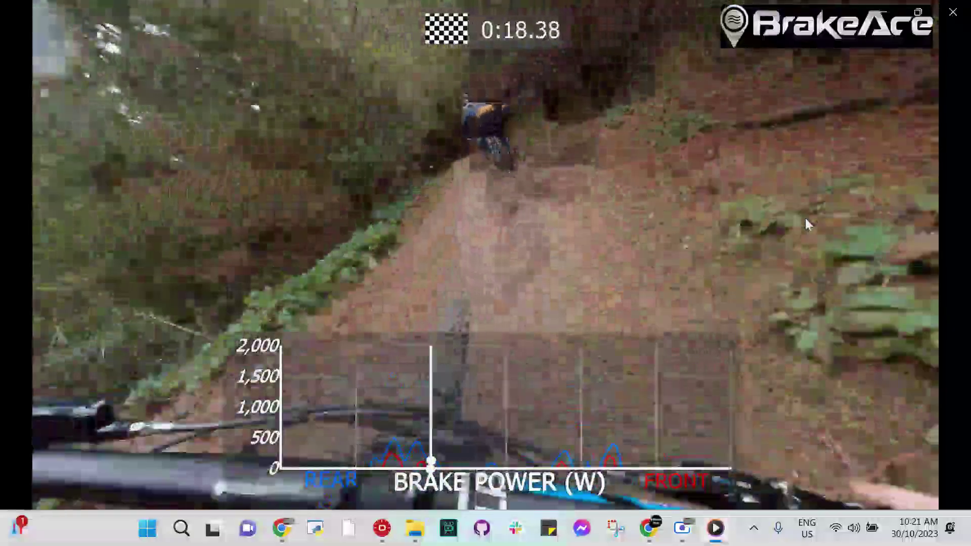
pyautogui.moveTo(802, 208)
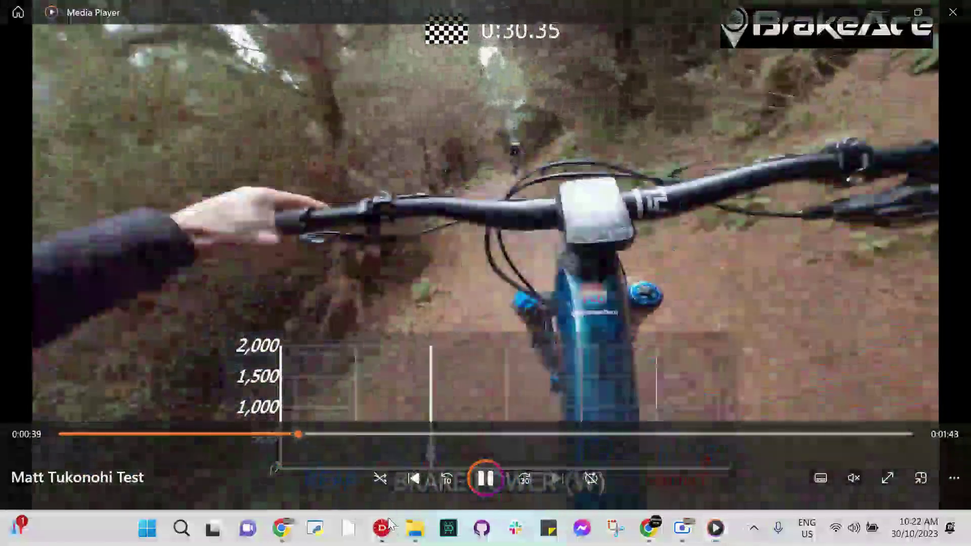
pyautogui.click(387, 523)
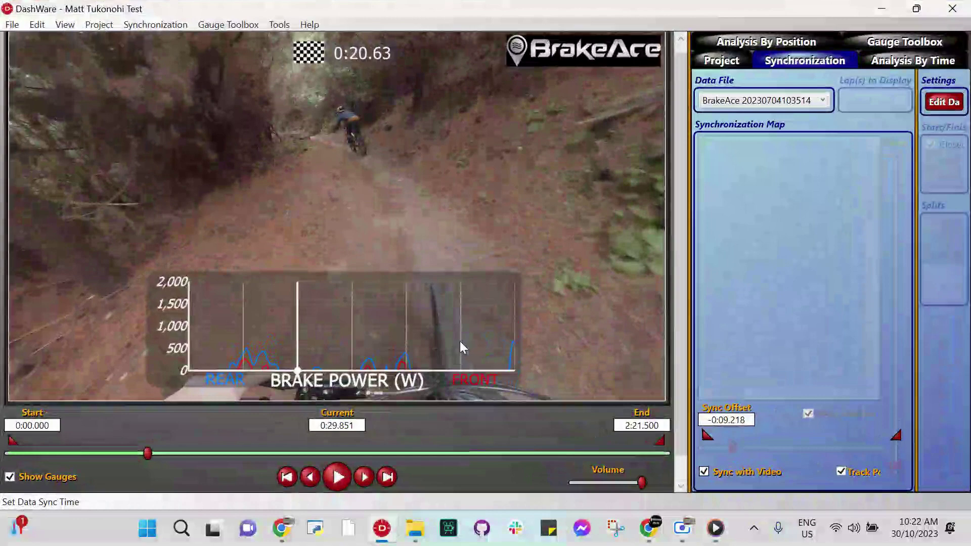